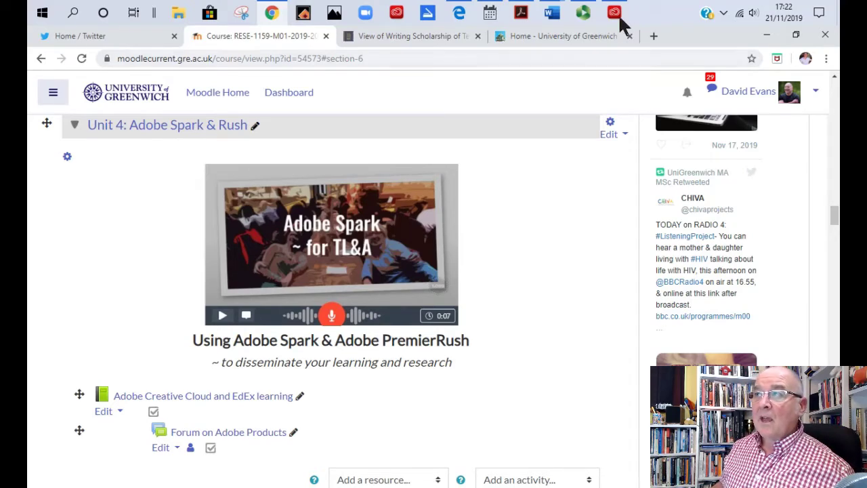
# - Launch Spark in the browser from Creative Cloud Desktop's web apps list
pyautogui.moveTo(616, 19)
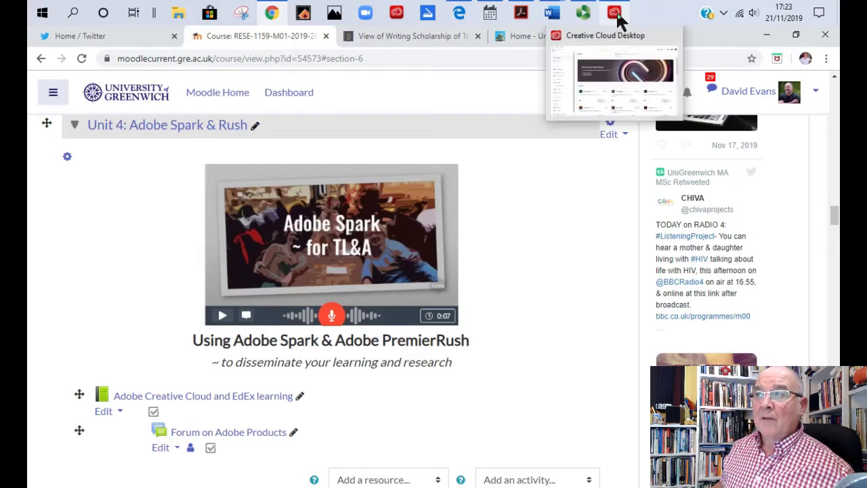
pyautogui.click(615, 15)
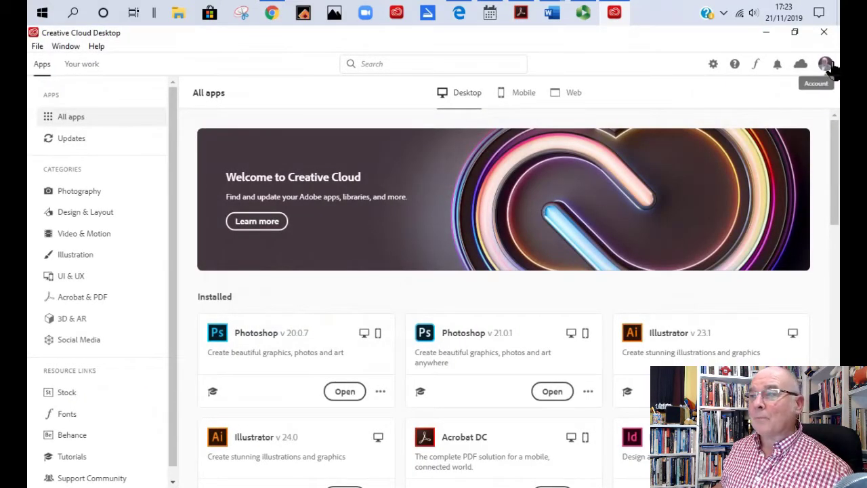
pyautogui.click(580, 98)
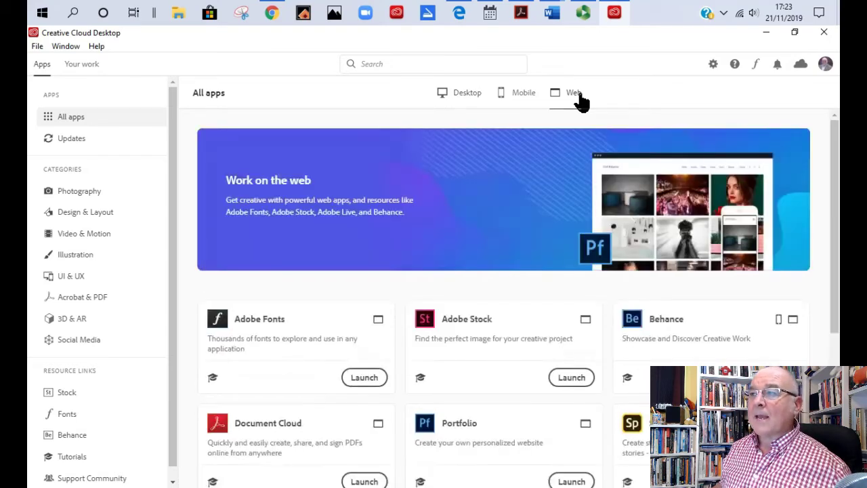
pyautogui.scroll(-2, 602, 232)
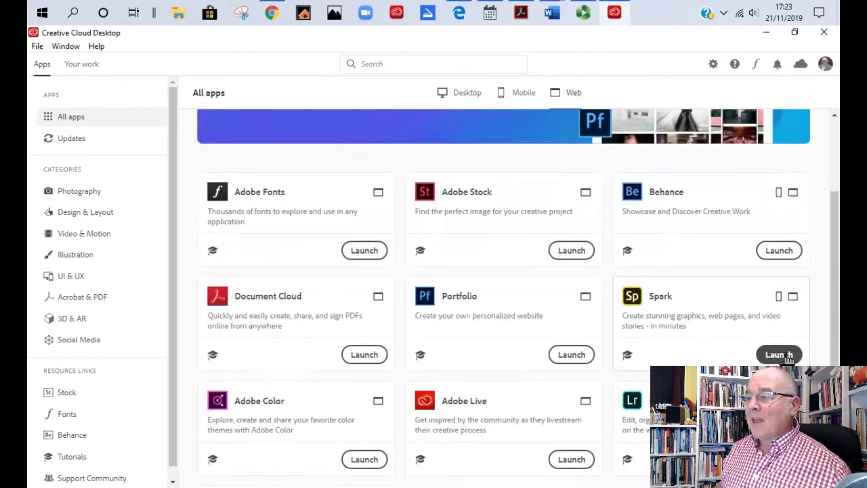
pyautogui.click(785, 356)
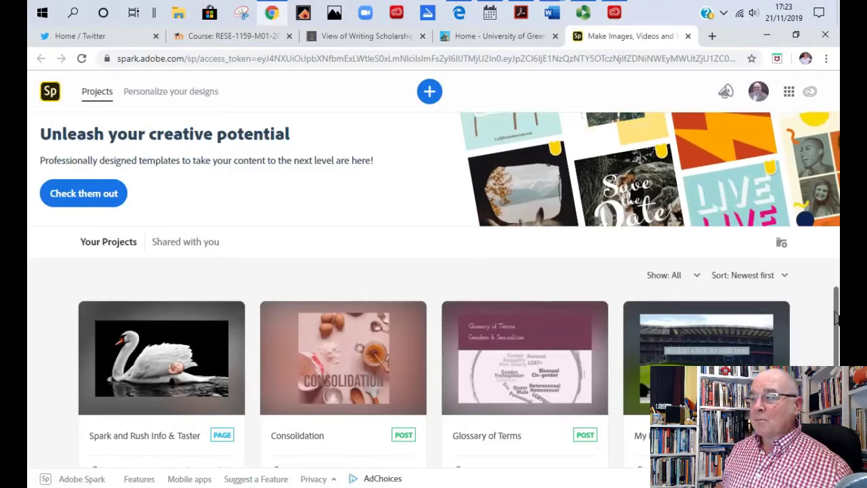
# - Scroll through Your Projects to find the Spark and Rush Info & Taster page
pyautogui.moveTo(837, 318)
pyautogui.mouseDown()
pyautogui.moveTo(837, 417)
pyautogui.moveTo(837, 288)
pyautogui.mouseUp()
pyautogui.scroll(15, 826, 267)
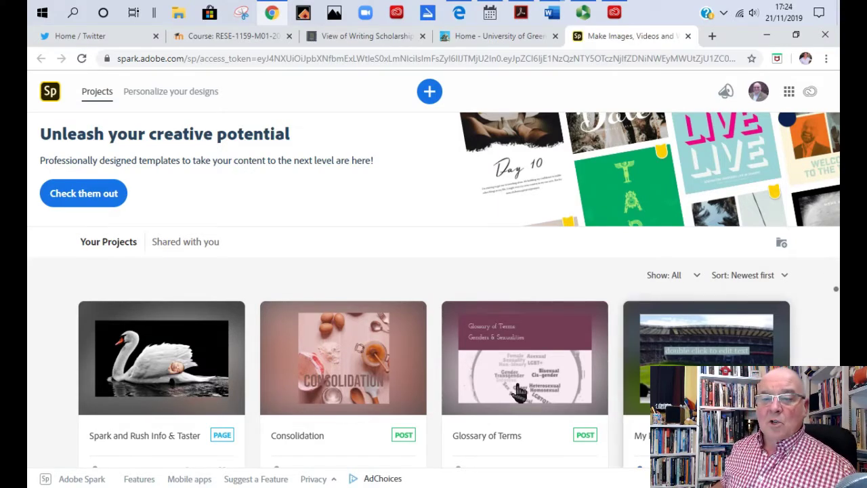
pyautogui.scroll(-2, 273, 426)
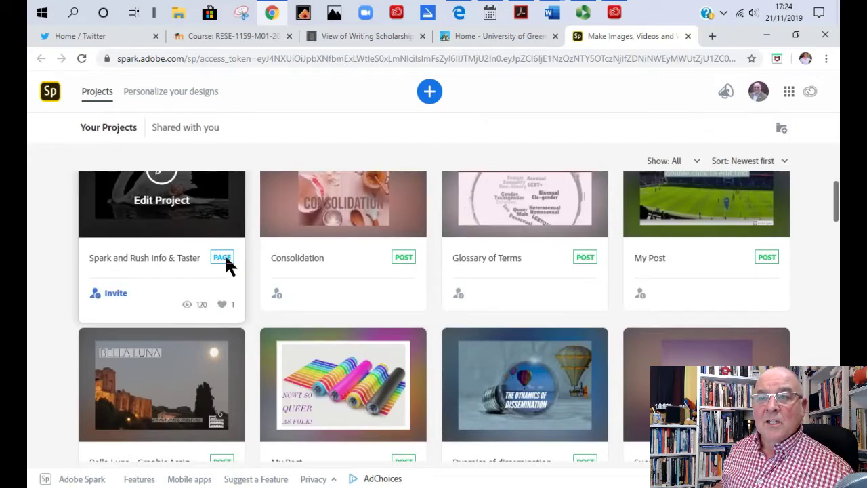
pyautogui.scroll(3, 224, 255)
# - Open the Spark and Rush Info & Taster page and scroll through all its sections
pyautogui.click(205, 340)
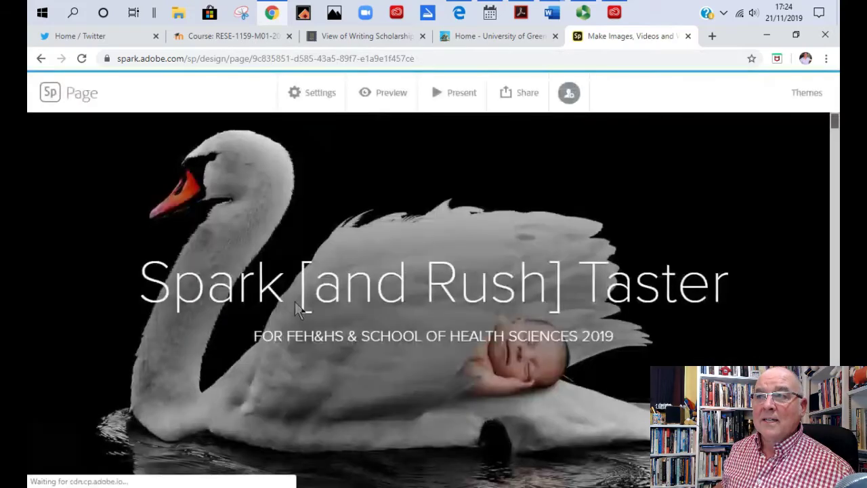
pyautogui.scroll(-5, 522, 330)
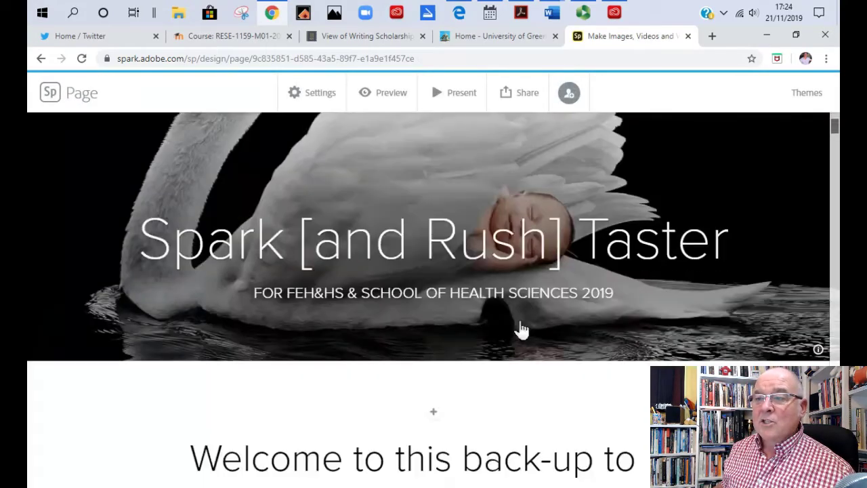
pyautogui.scroll(-5, 521, 329)
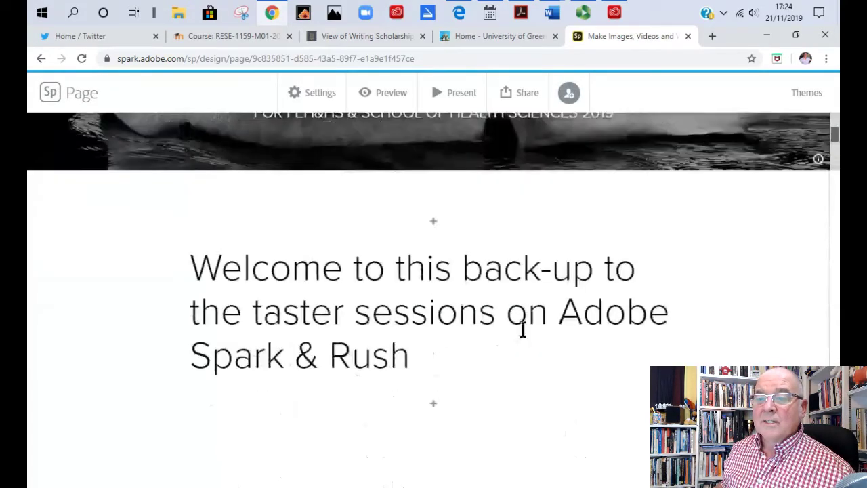
pyautogui.scroll(-5, 523, 329)
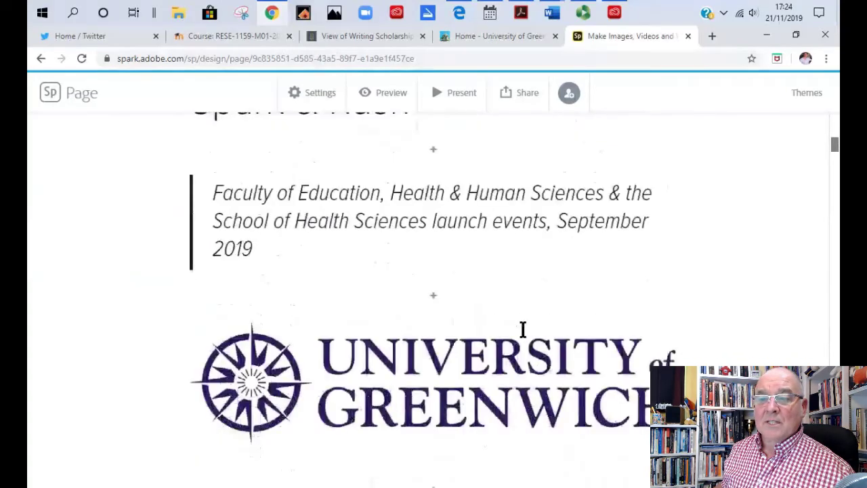
pyautogui.scroll(-3, 523, 330)
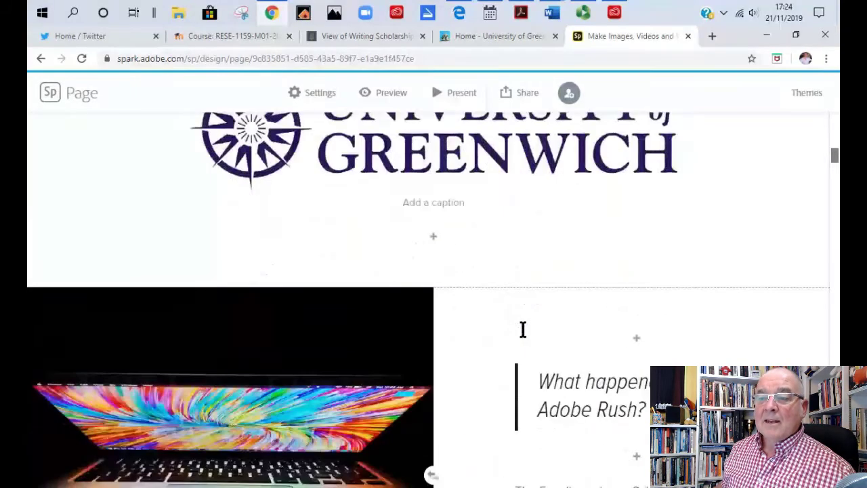
pyautogui.scroll(-5, 523, 330)
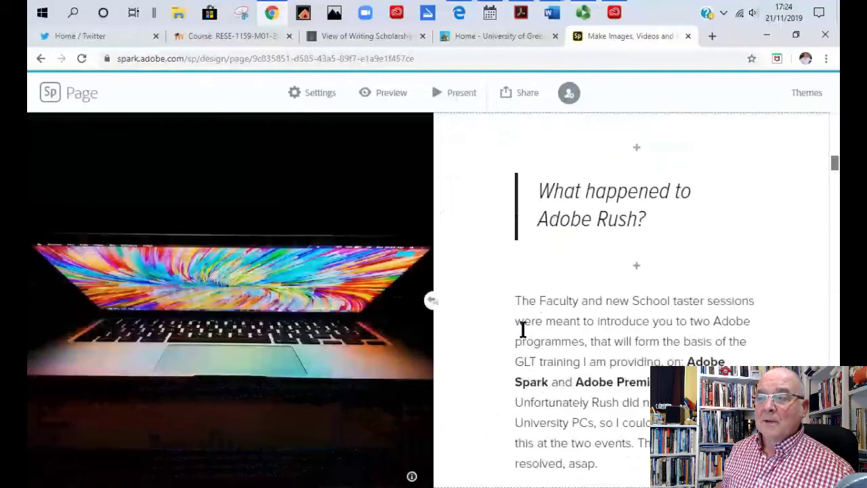
pyautogui.scroll(-1, 523, 329)
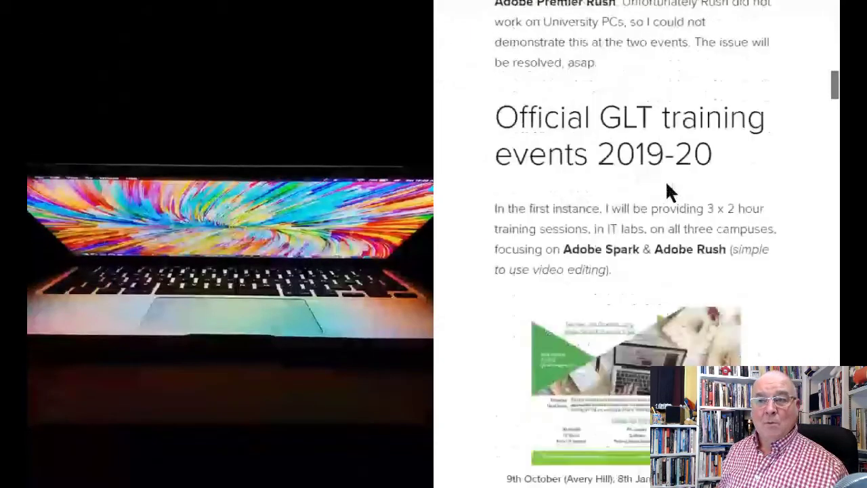
pyautogui.scroll(-5, 667, 187)
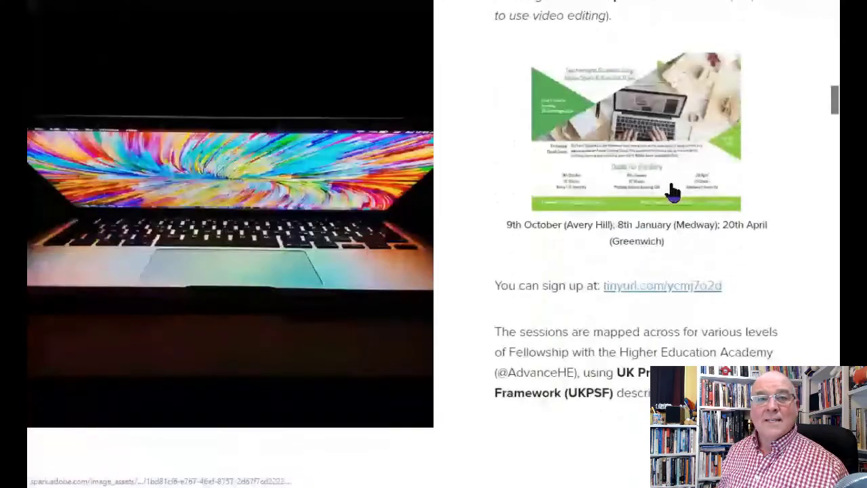
pyautogui.scroll(-5, 672, 192)
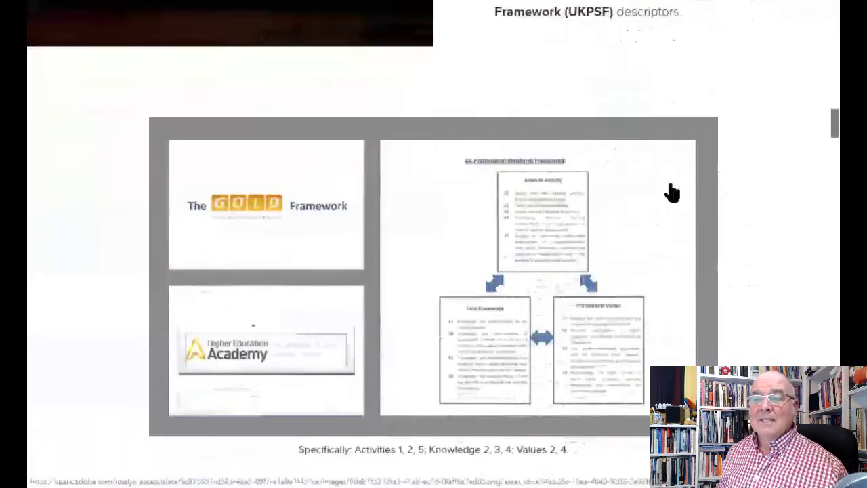
pyautogui.scroll(-5, 672, 192)
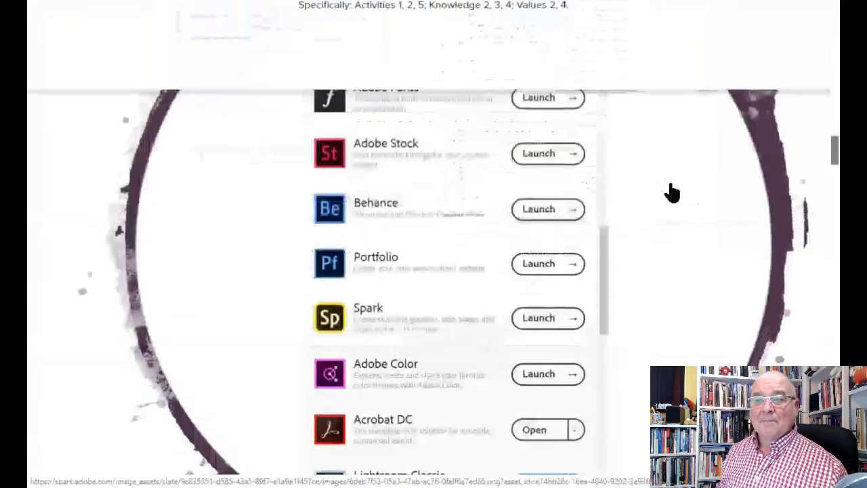
pyautogui.scroll(-5, 672, 192)
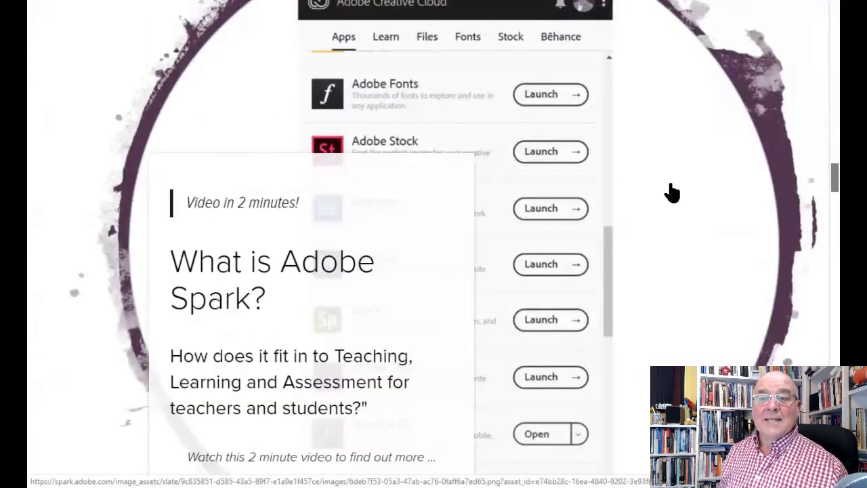
pyautogui.scroll(-2, 672, 192)
pyautogui.scroll(-3, 670, 193)
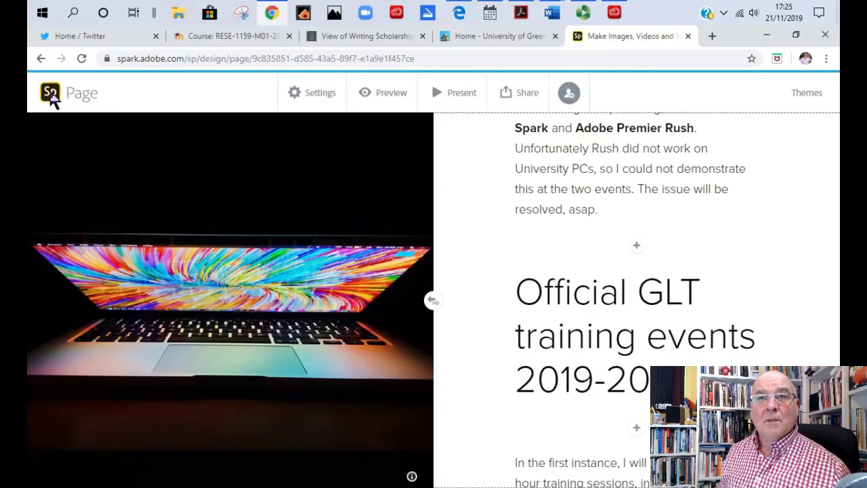
# - Return to the projects home and open the Consolidation post for editing
pyautogui.click(54, 96)
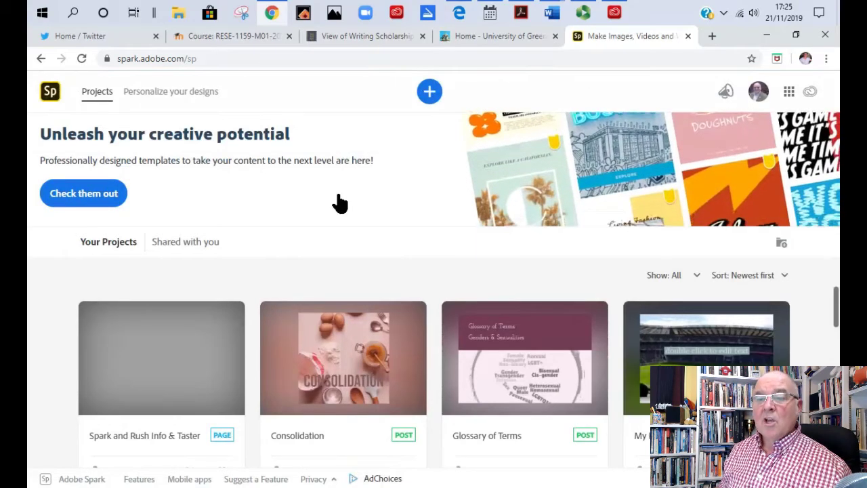
pyautogui.moveTo(229, 410)
pyautogui.moveTo(379, 440)
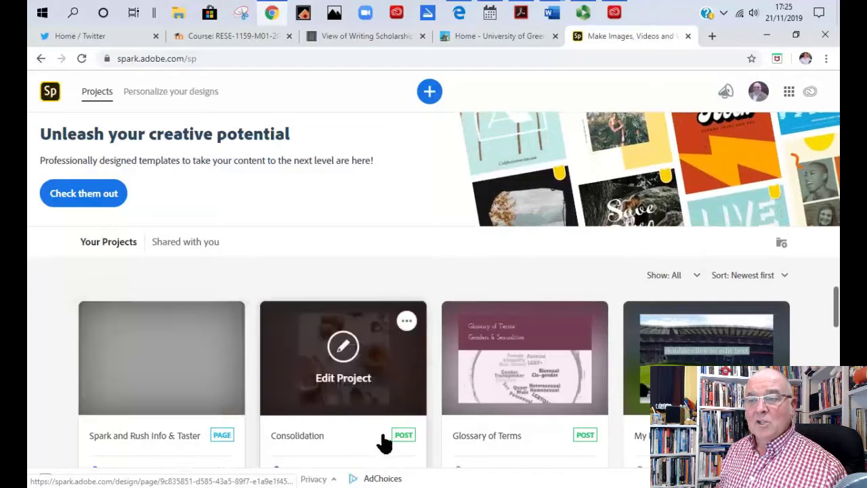
pyautogui.click(384, 386)
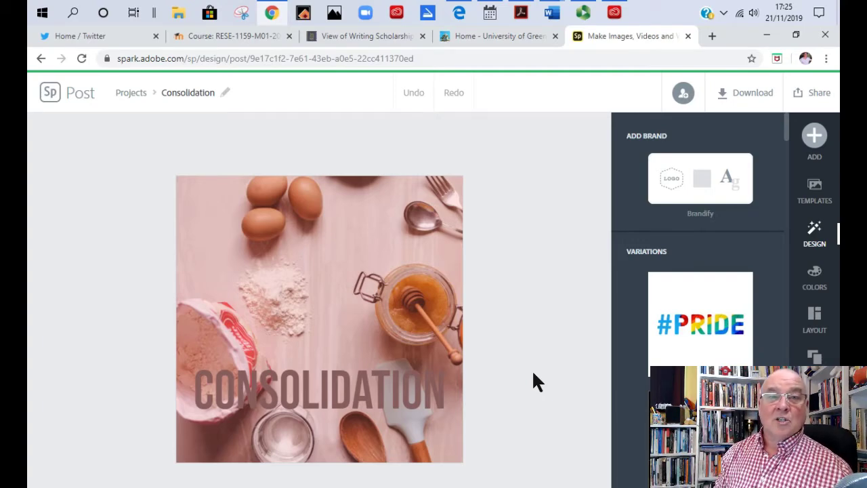
# - Leave the Consolidation post and open the '3 ways' Adobe Spark video project
pyautogui.click(52, 95)
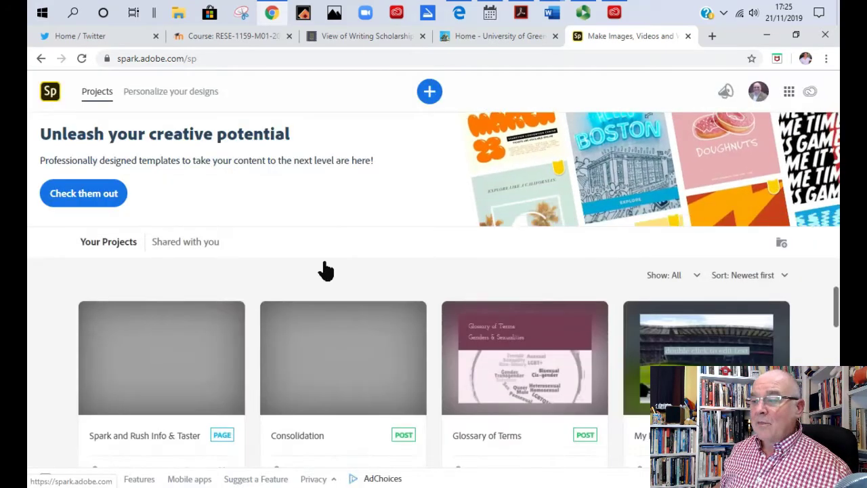
pyautogui.scroll(-5, 408, 382)
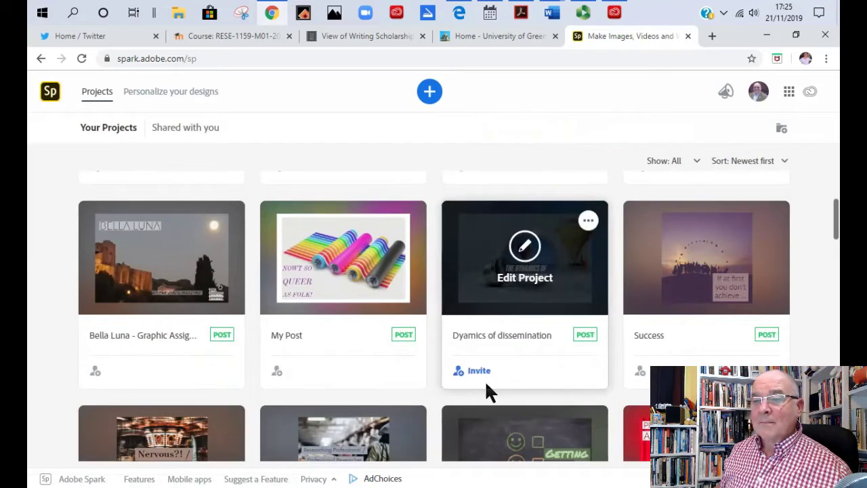
pyautogui.scroll(-2, 485, 380)
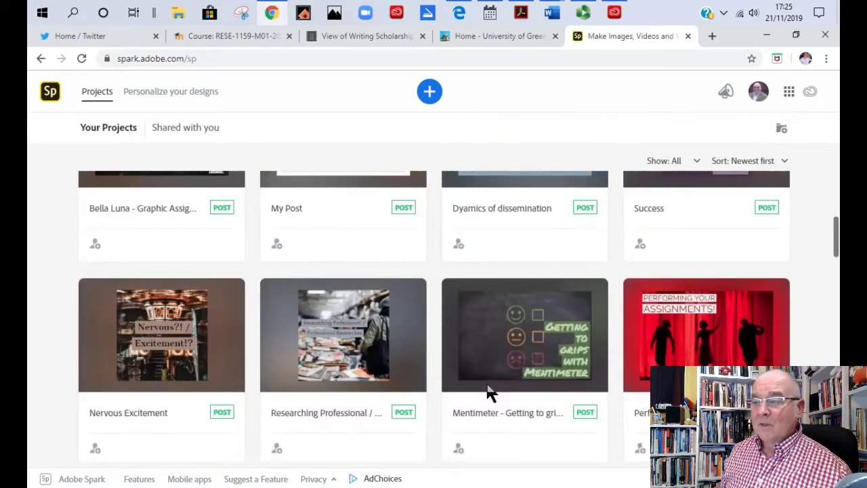
pyautogui.scroll(-4, 487, 387)
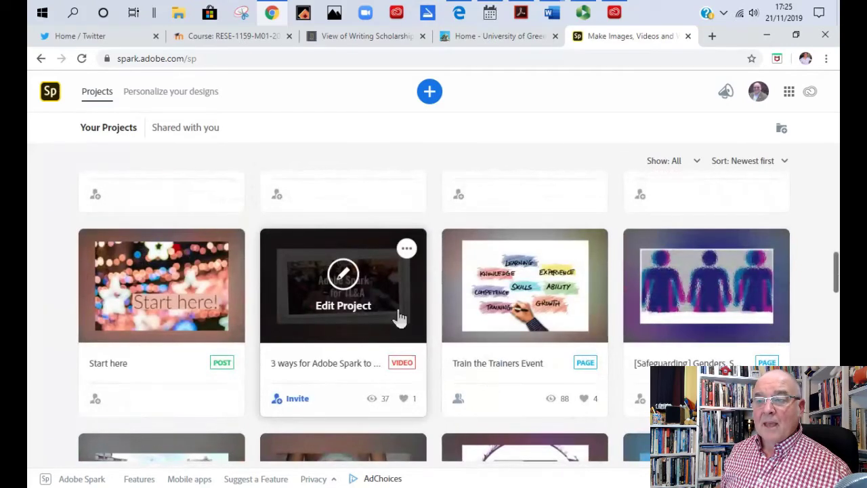
pyautogui.click(397, 312)
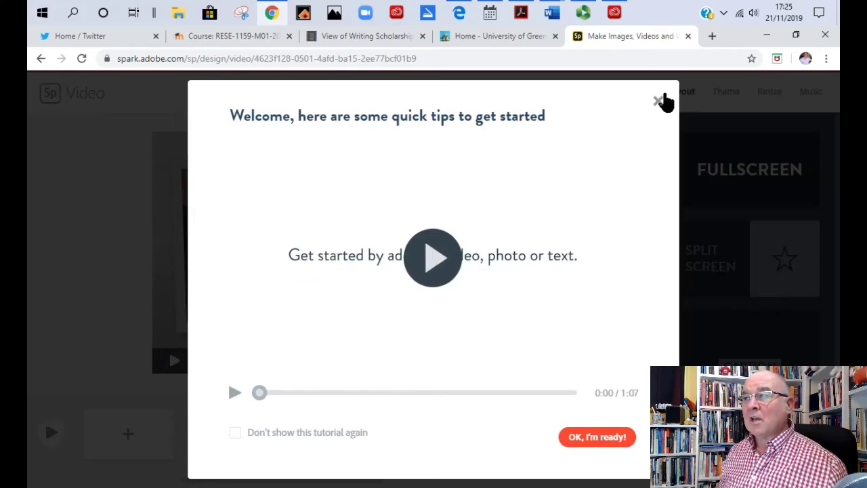
# - Dismiss the tips, view slides 2, 3 and 4, then return to Projects
pyautogui.click(659, 102)
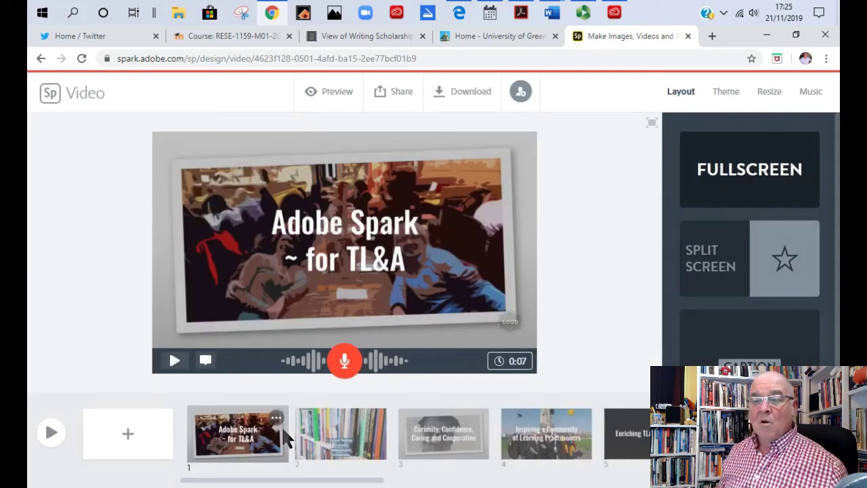
pyautogui.click(345, 437)
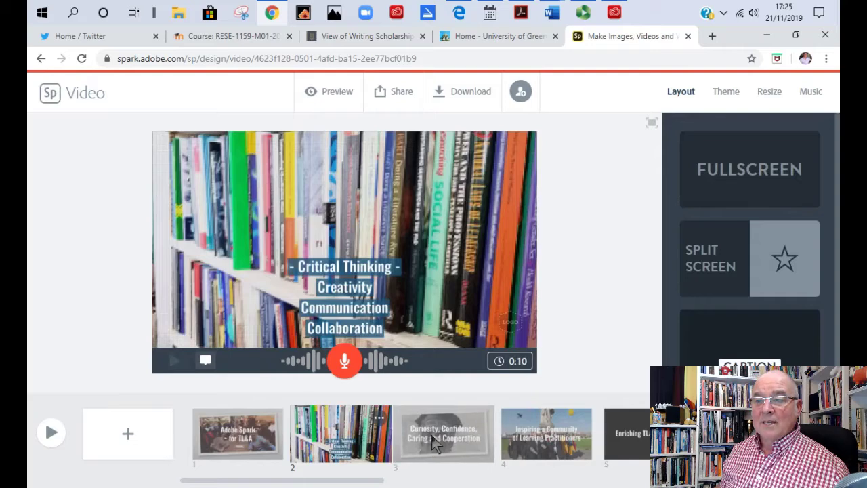
pyautogui.click(439, 444)
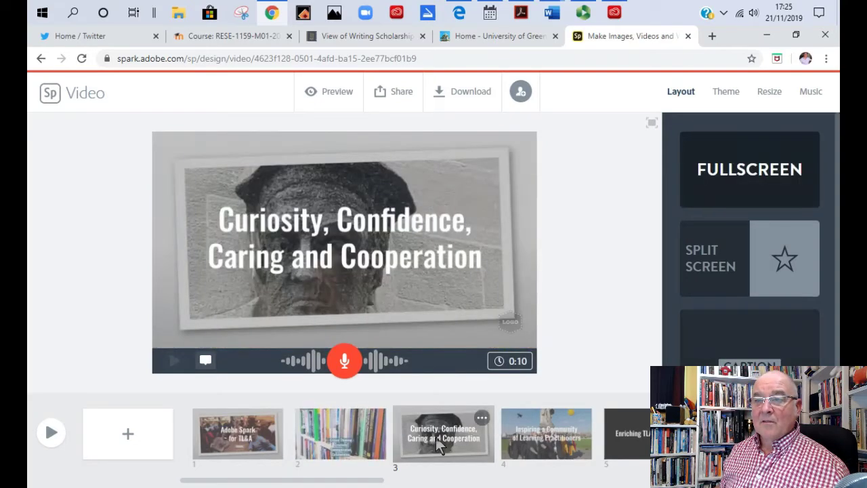
pyautogui.click(527, 450)
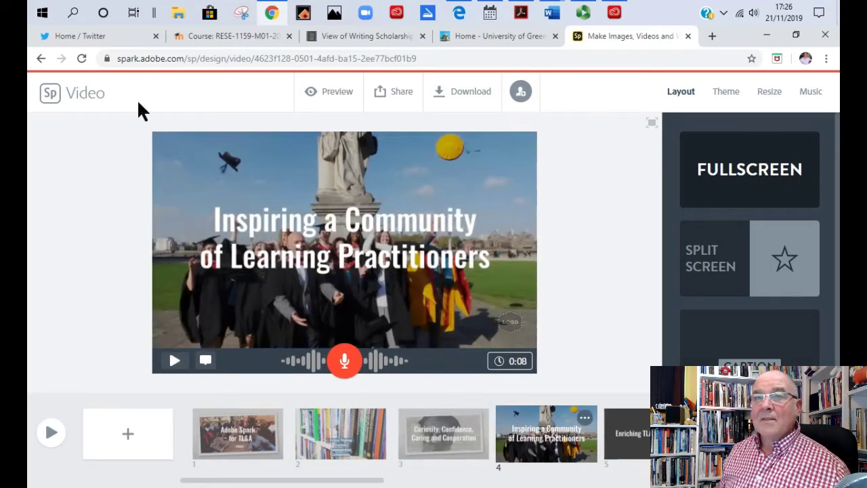
pyautogui.click(51, 94)
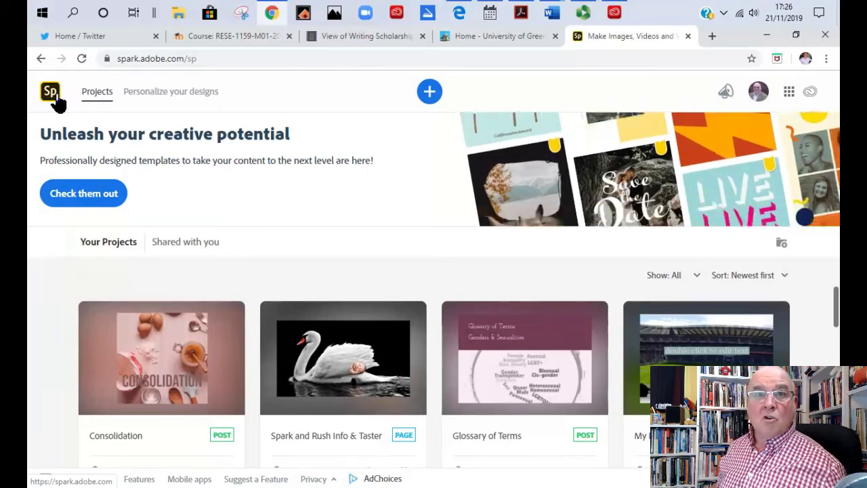
# - Create a new blank Web Page from scratch
pyautogui.click(434, 93)
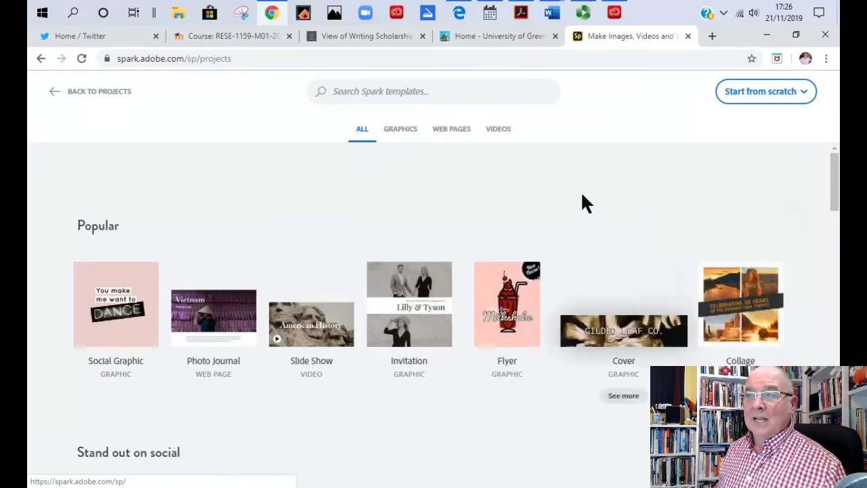
pyautogui.click(806, 94)
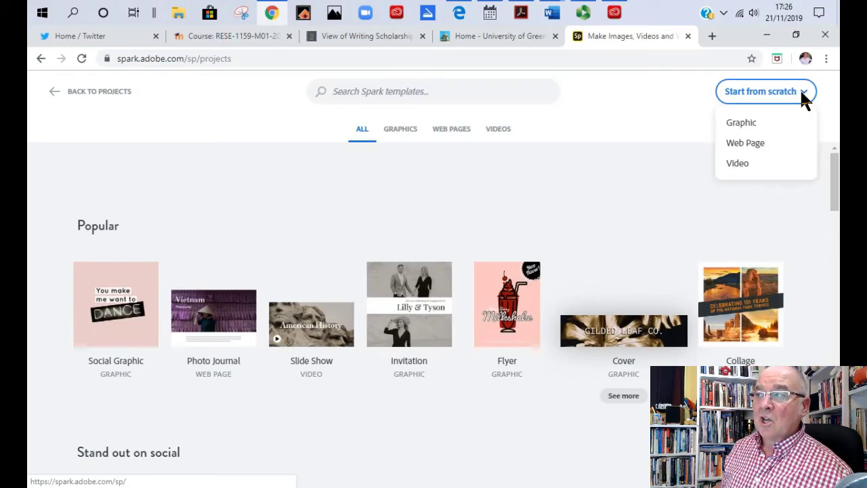
pyautogui.click(758, 150)
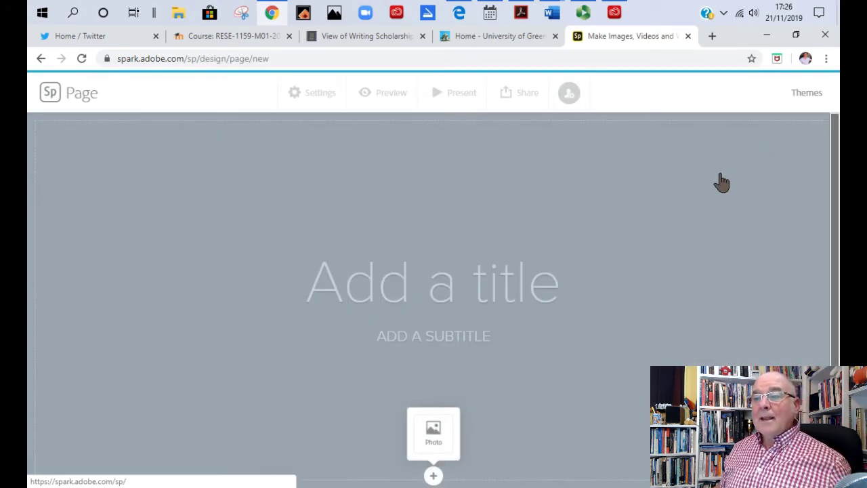
# - Title the page 'Tester page' with the subtitle 'By ME!'
pyautogui.click(449, 279)
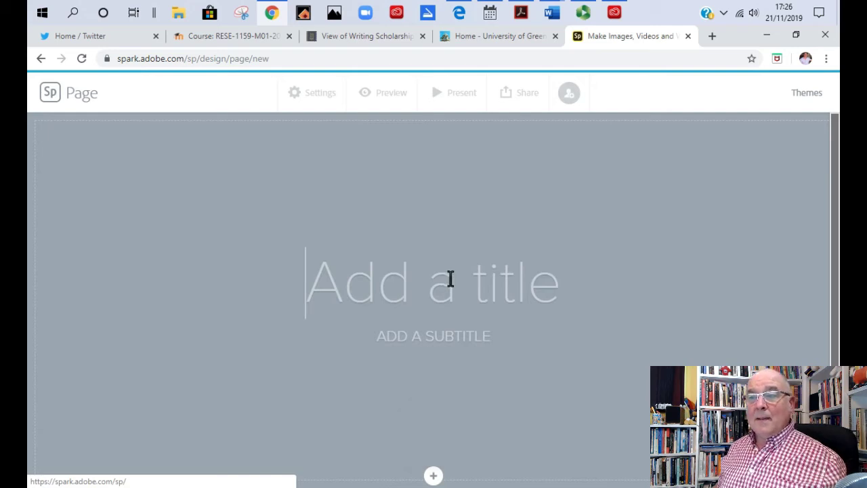
pyautogui.write('Test')
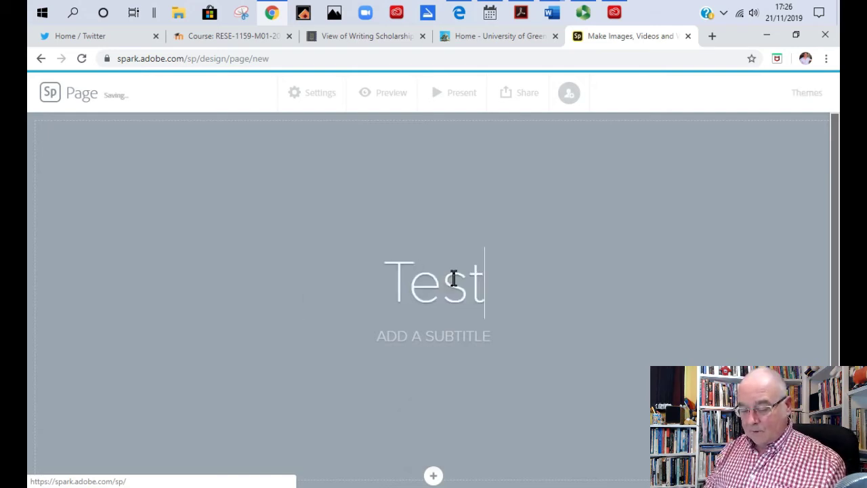
pyautogui.write('er page')
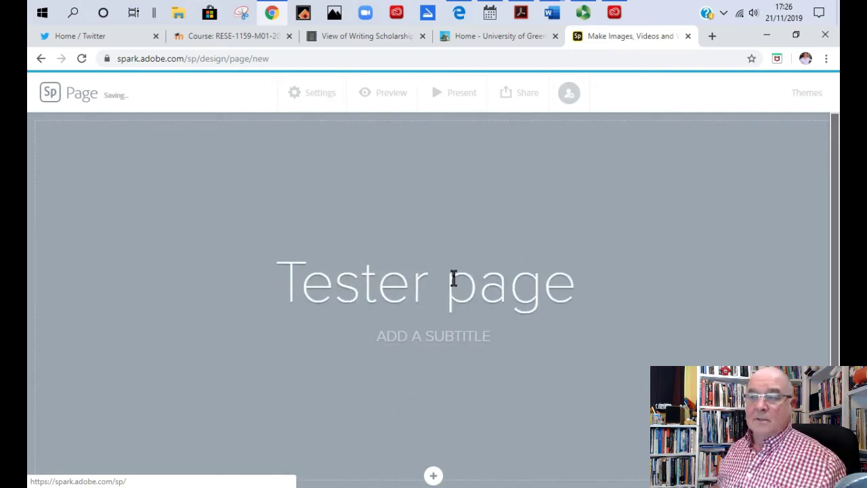
pyautogui.press('BackSpace')
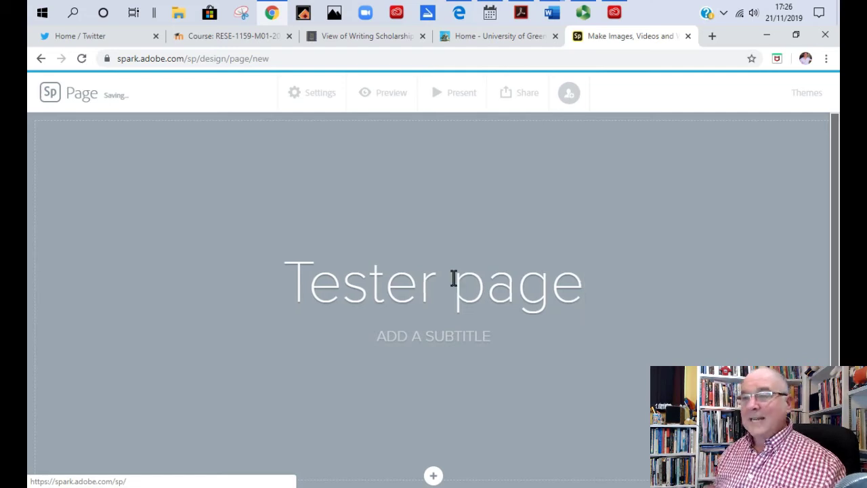
pyautogui.click(431, 343)
pyautogui.write('By ME!')
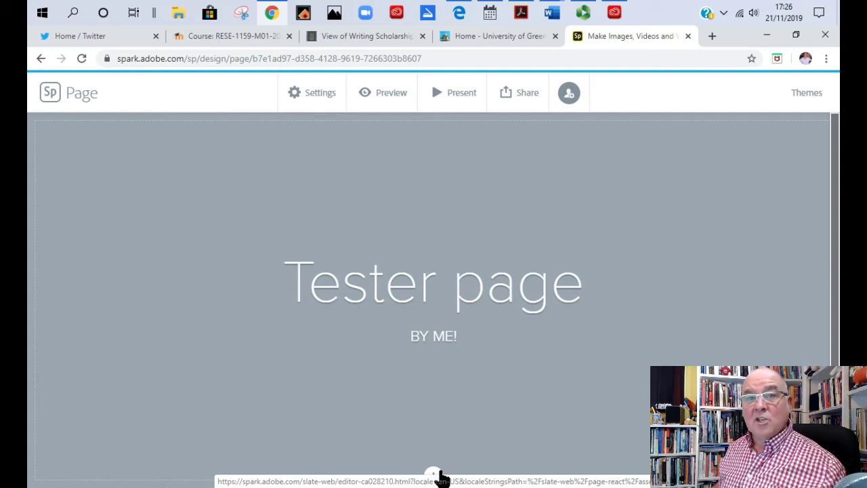
# - Search free photos for 'testing' and browse results for a header background
pyautogui.click(437, 475)
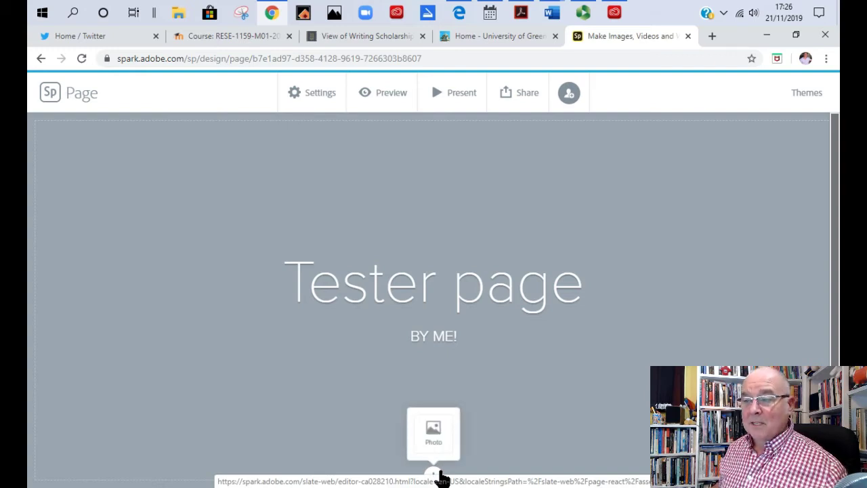
pyautogui.click(449, 433)
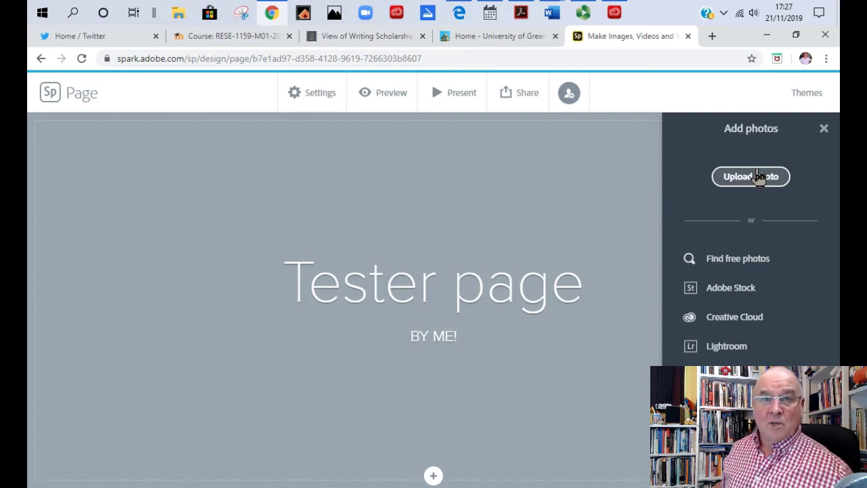
pyautogui.click(747, 264)
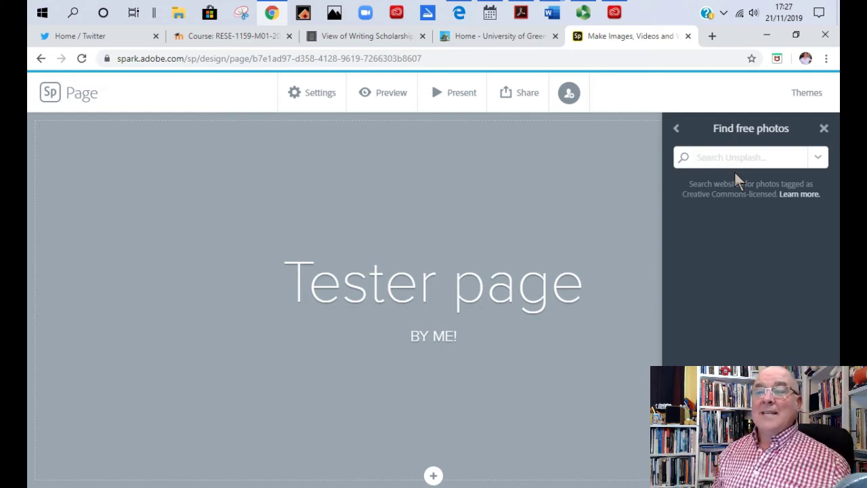
pyautogui.write('testing')
pyautogui.press('Return')
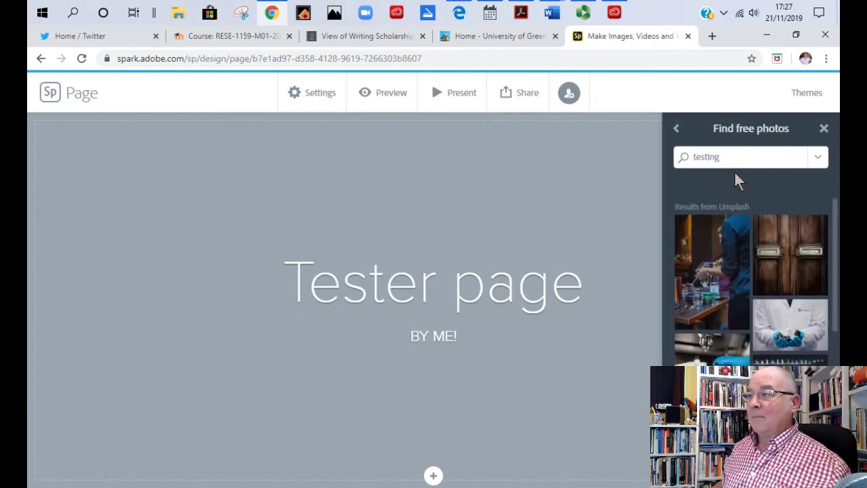
pyautogui.scroll(-5, 750, 281)
pyautogui.scroll(-8, 816, 306)
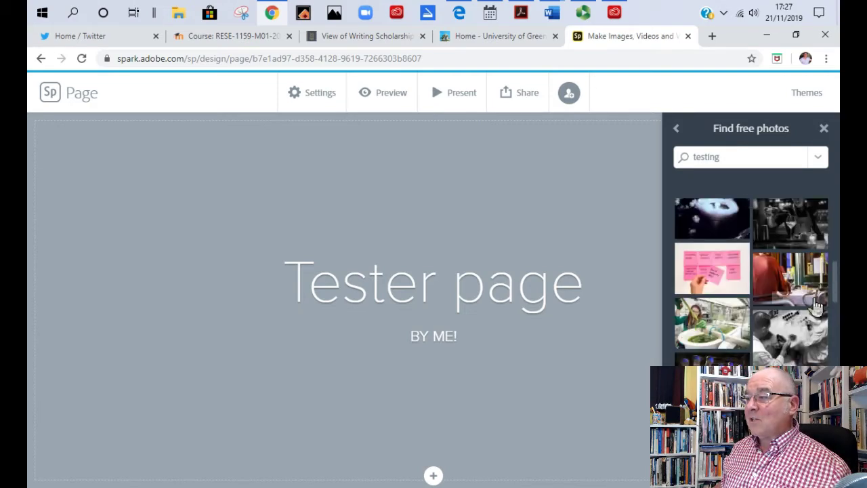
pyautogui.scroll(-8, 815, 306)
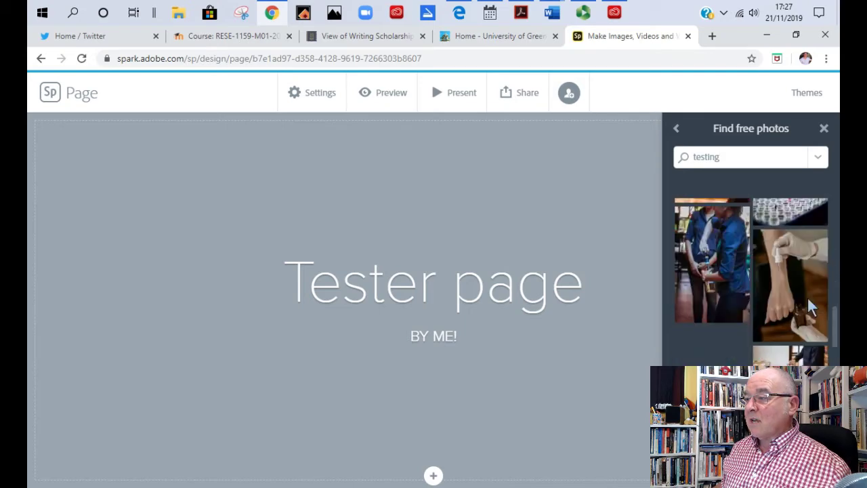
pyautogui.scroll(-8, 815, 306)
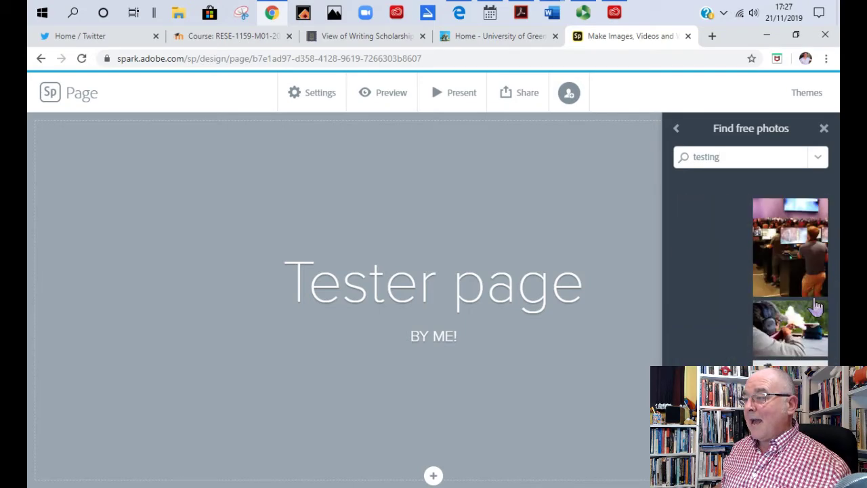
pyautogui.scroll(-8, 816, 307)
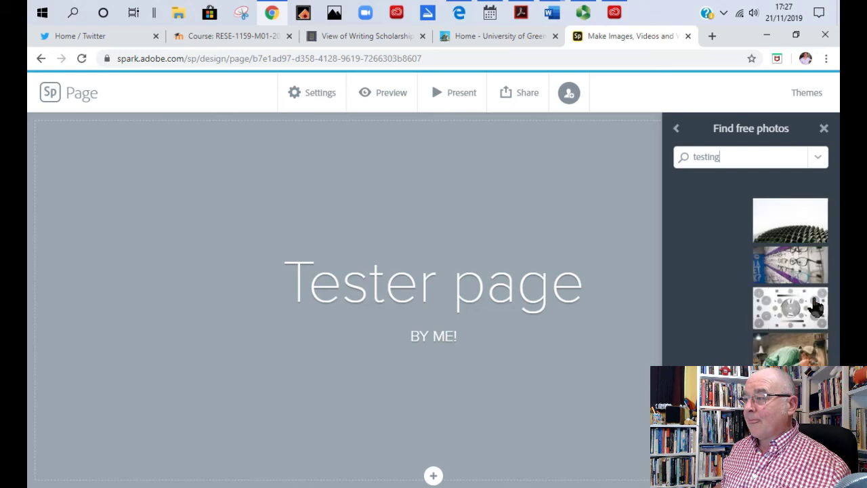
pyautogui.scroll(-3, 816, 306)
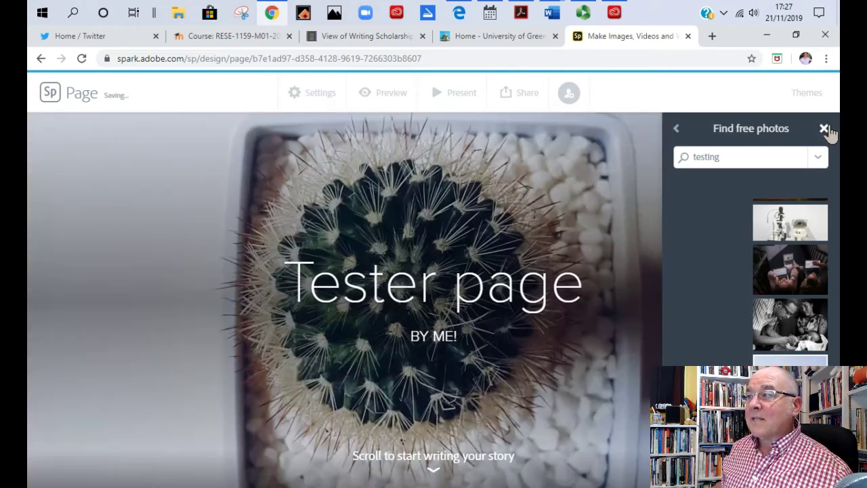
# - Close the photo search and scroll below the cactus header to the block options
pyautogui.click(823, 128)
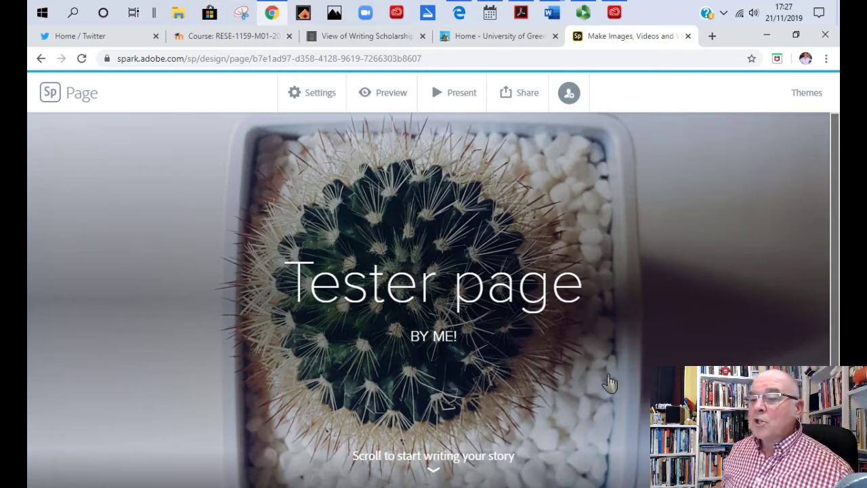
pyautogui.scroll(-2, 606, 381)
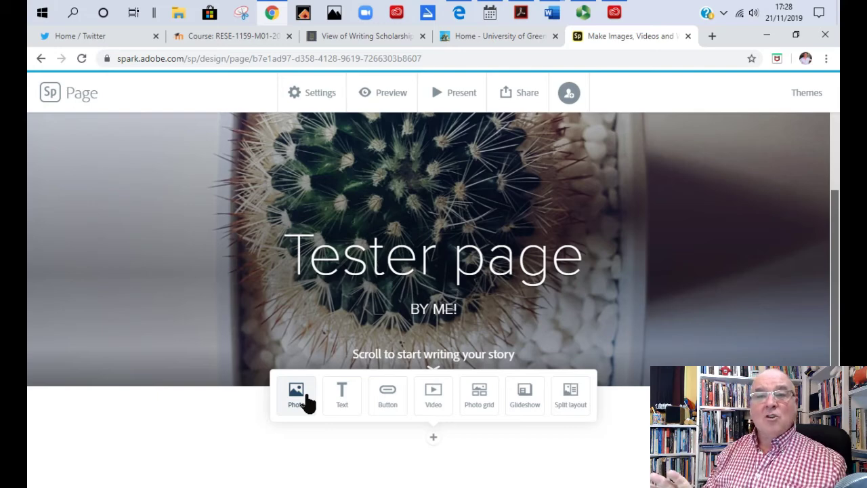
# - Add a centred H1 heading 'This is an introduction to Spark'
pyautogui.click(348, 402)
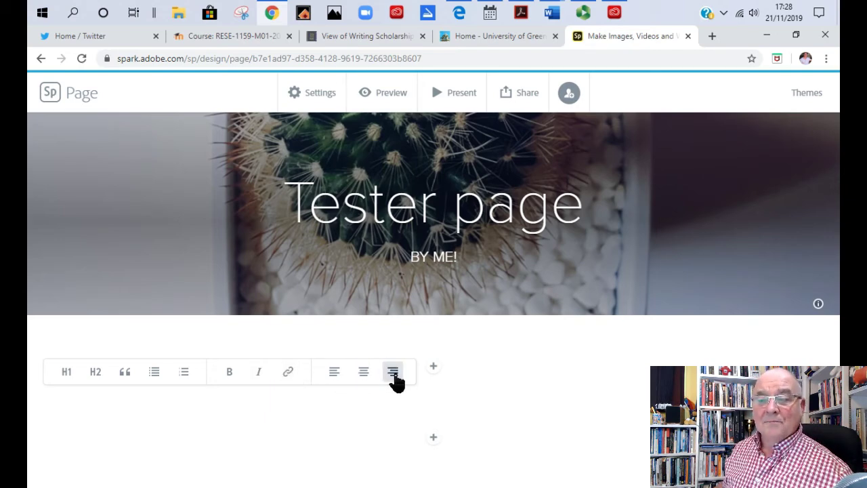
pyautogui.click(74, 373)
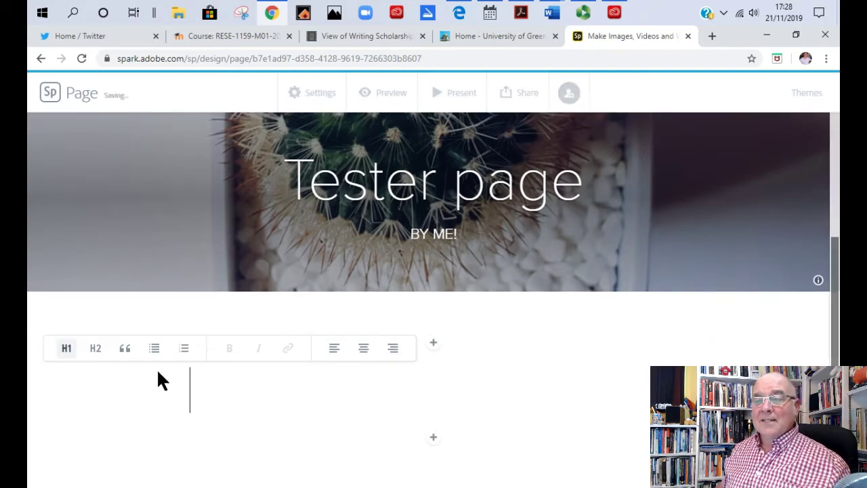
pyautogui.write('This is')
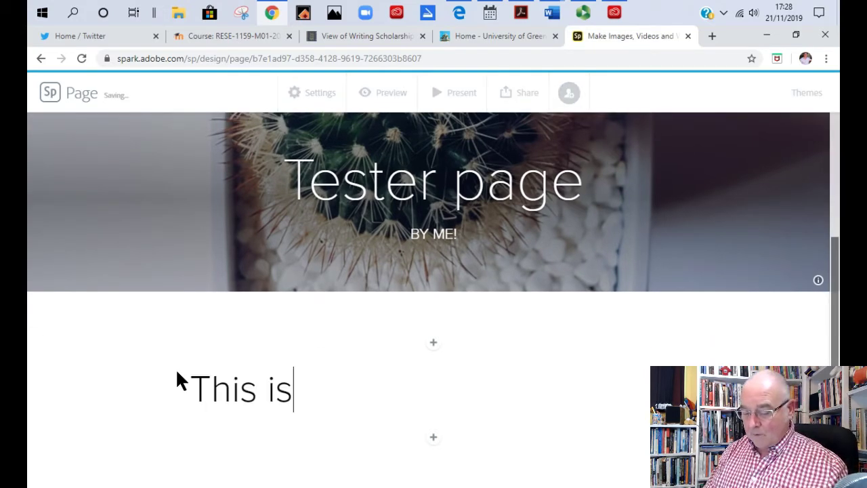
pyautogui.write(' an introduction ')
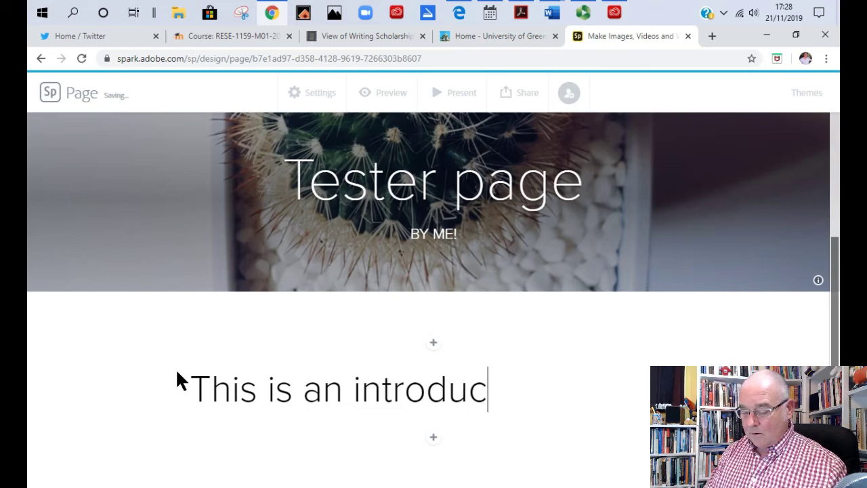
pyautogui.write('to Spark')
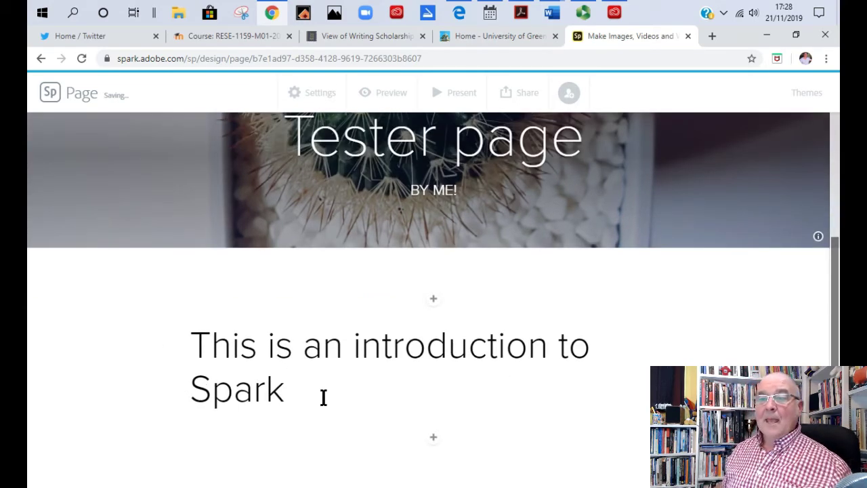
pyautogui.moveTo(195, 346); pyautogui.dragTo(306, 385)
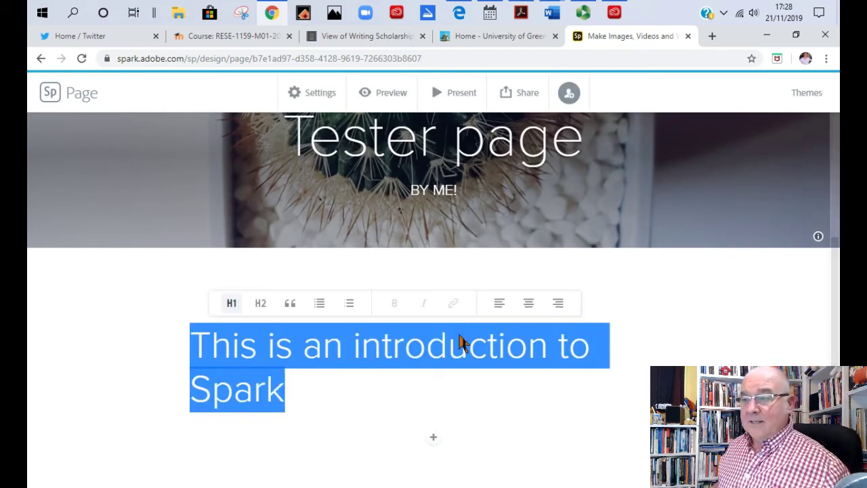
pyautogui.click(533, 305)
pyautogui.click(558, 372)
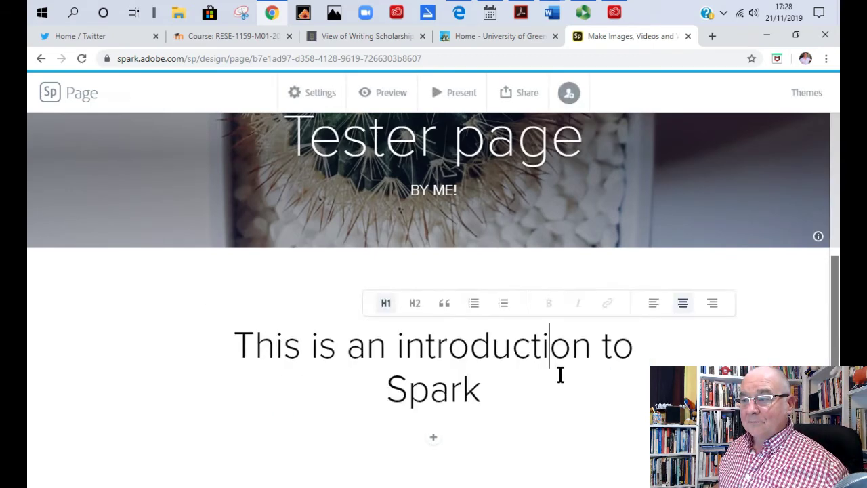
# - Split 'to Spark' onto its own centred H1 heading line
pyautogui.click(608, 357)
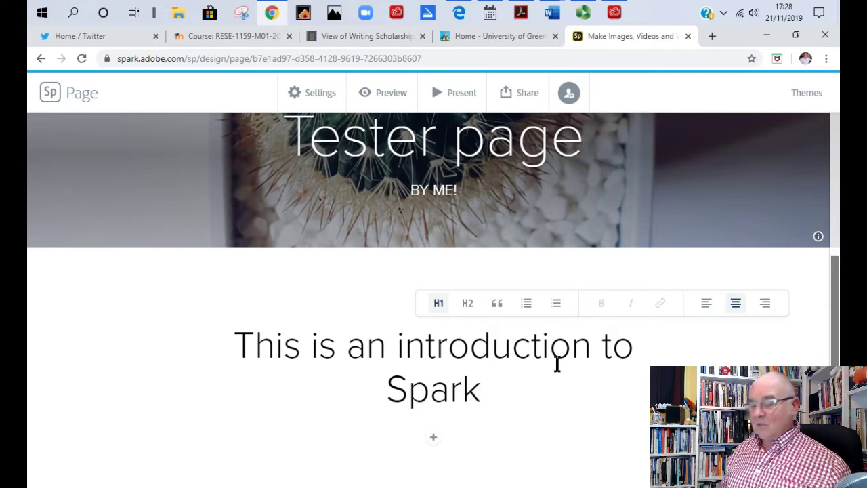
pyautogui.press('BackSpace')
pyautogui.press('Return')
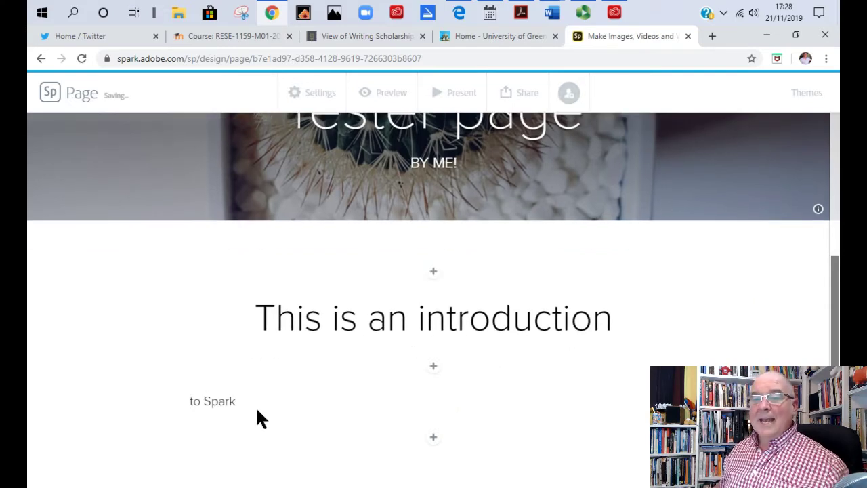
pyautogui.moveTo(247, 410); pyautogui.dragTo(188, 405)
pyautogui.click(67, 375)
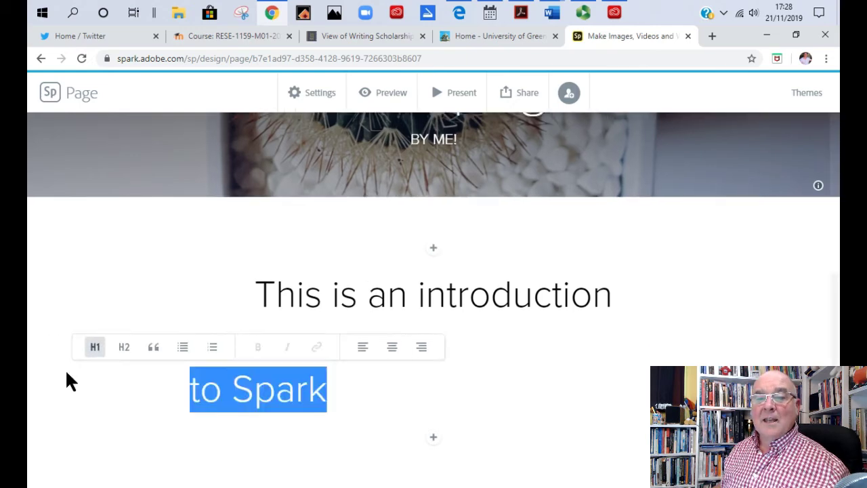
pyautogui.click(391, 347)
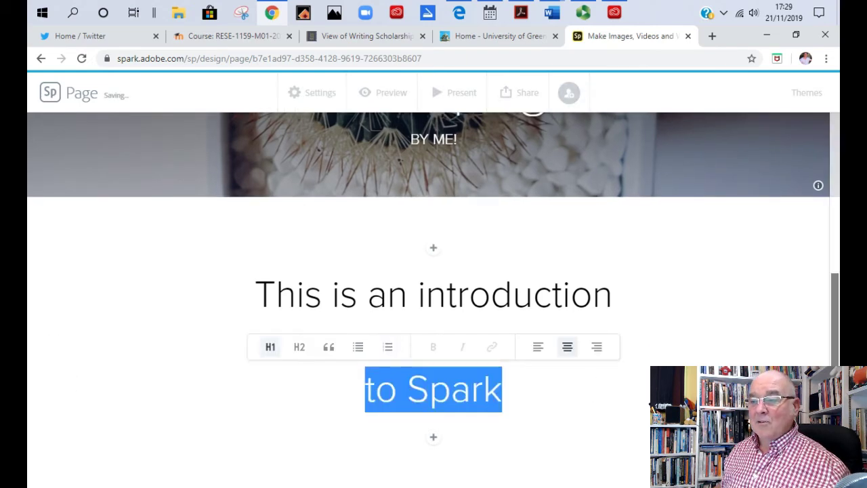
pyautogui.press('Right')
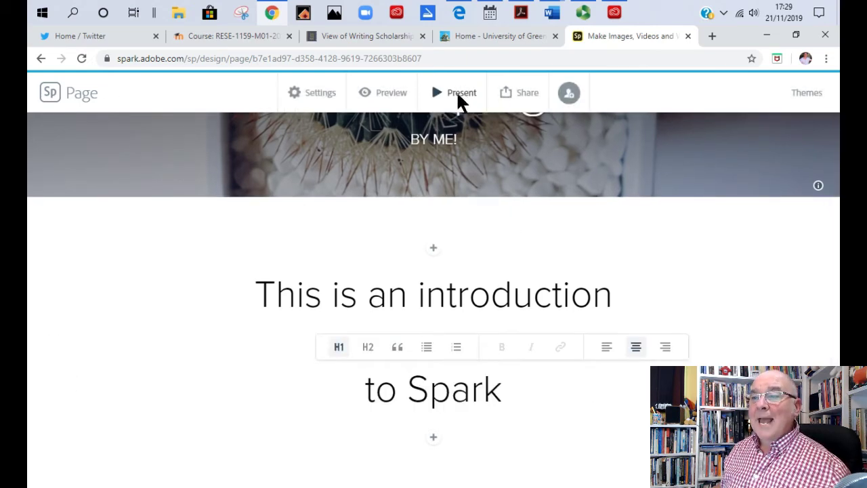
pyautogui.click(456, 93)
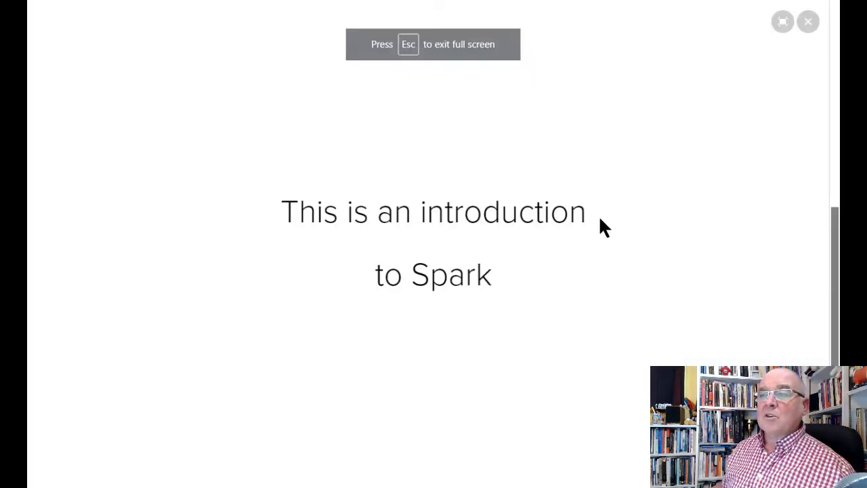
pyautogui.scroll(3, 599, 227)
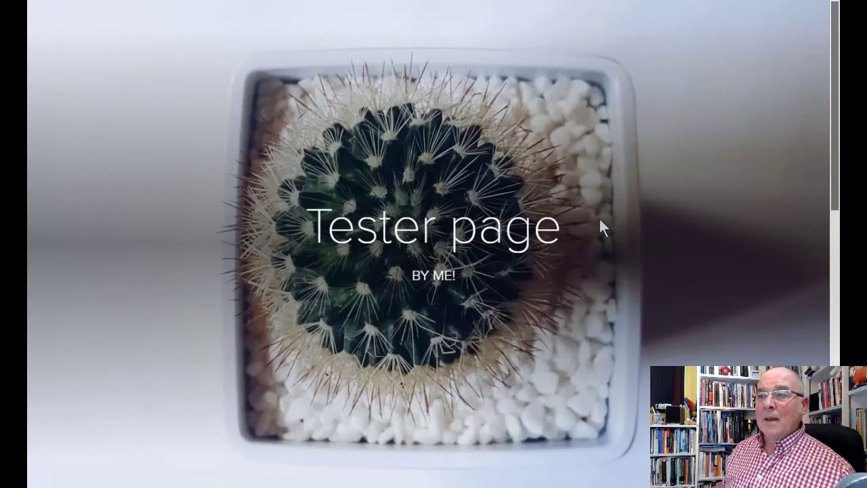
pyautogui.scroll(-4, 599, 221)
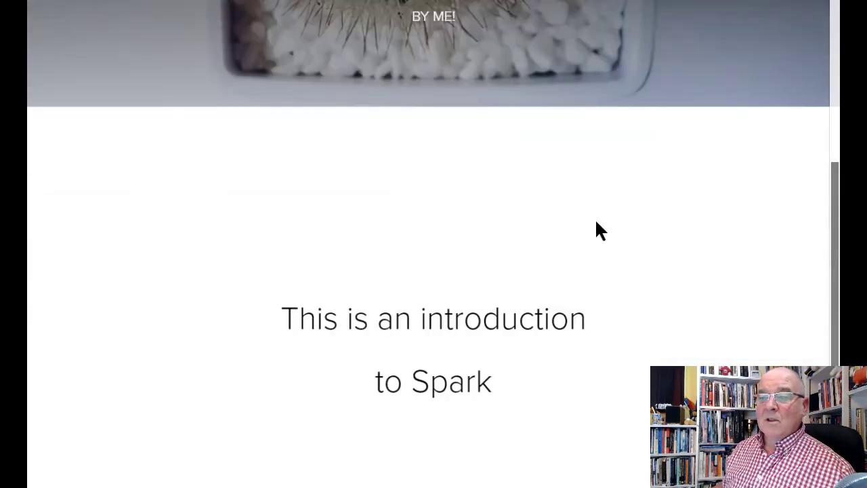
pyautogui.scroll(-1, 596, 224)
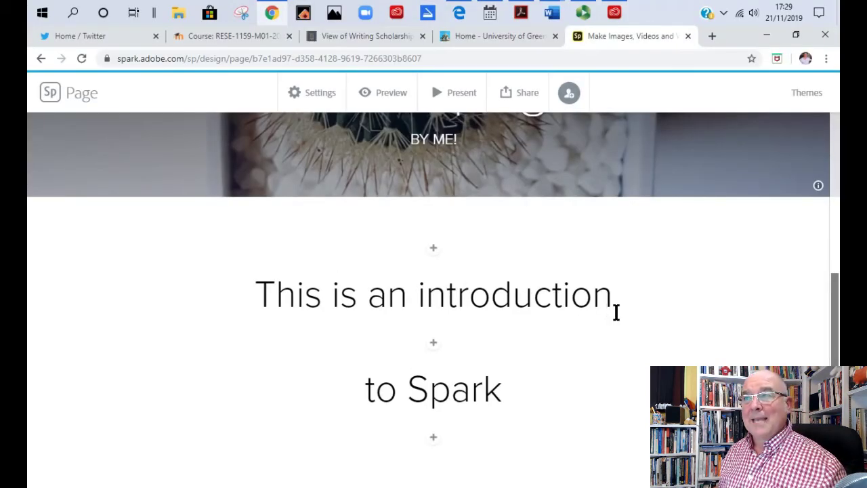
# - Add a quote-style text block reading 'This is great fun!' below 'to Spark'
pyautogui.click(436, 437)
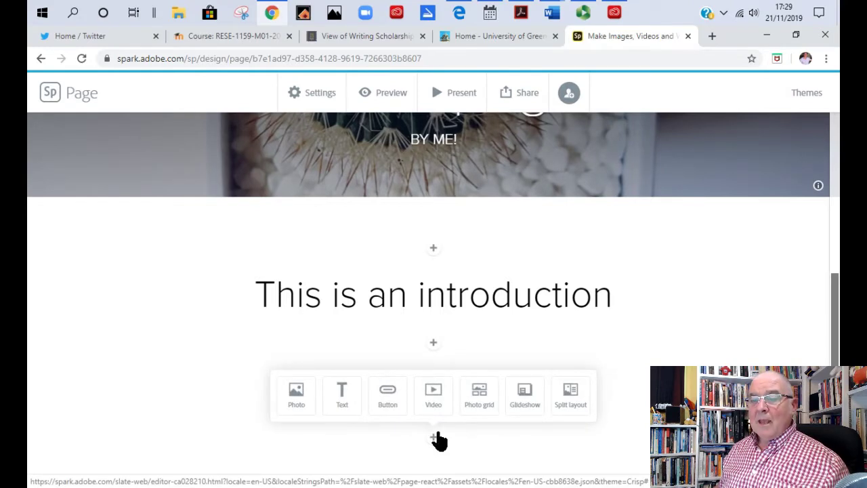
pyautogui.click(341, 400)
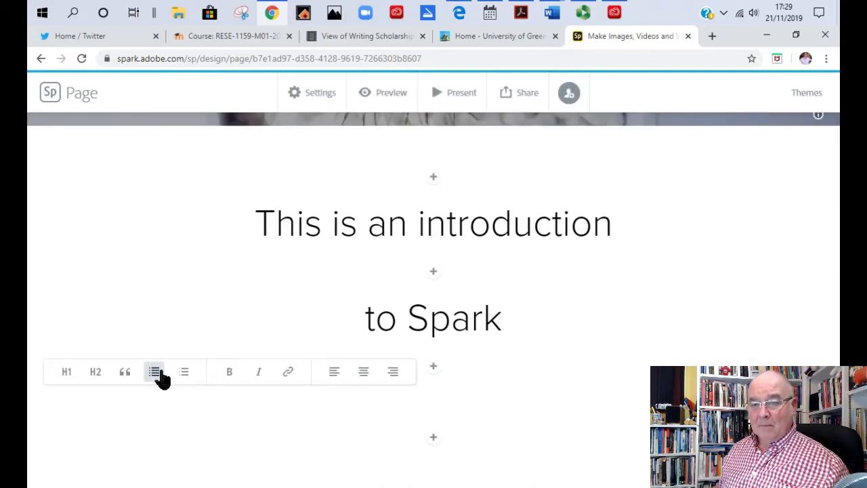
pyautogui.click(126, 371)
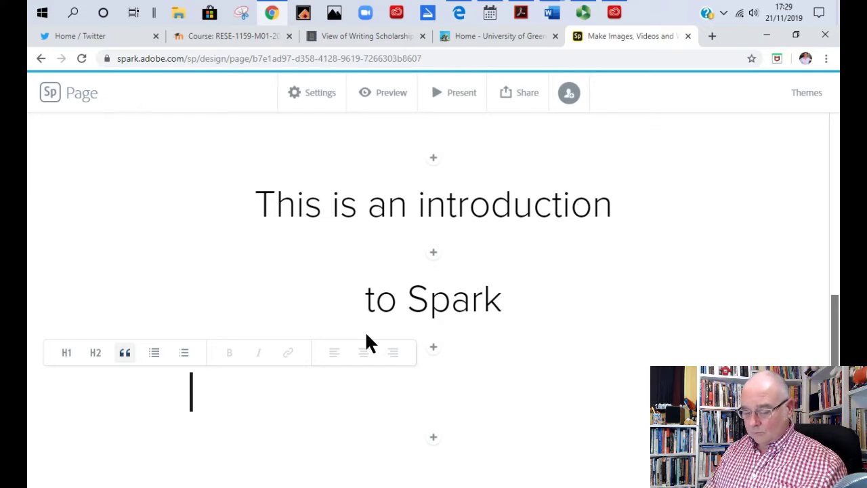
pyautogui.write('This is gre')
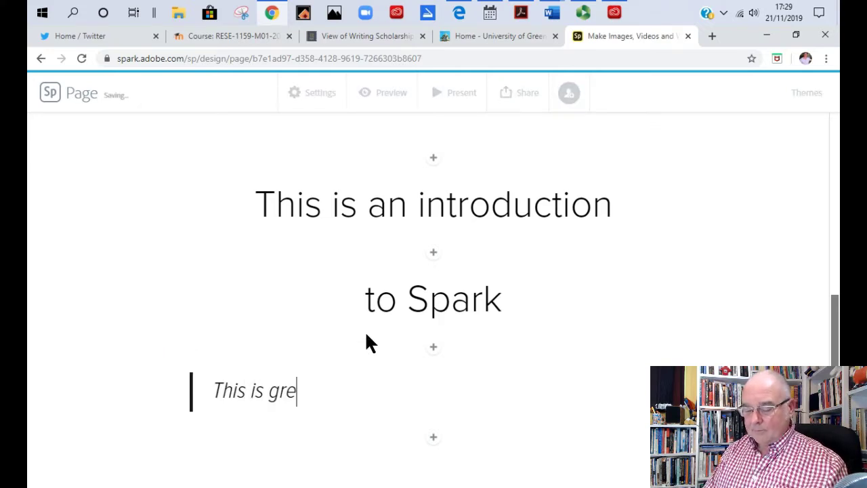
pyautogui.write('at fun!')
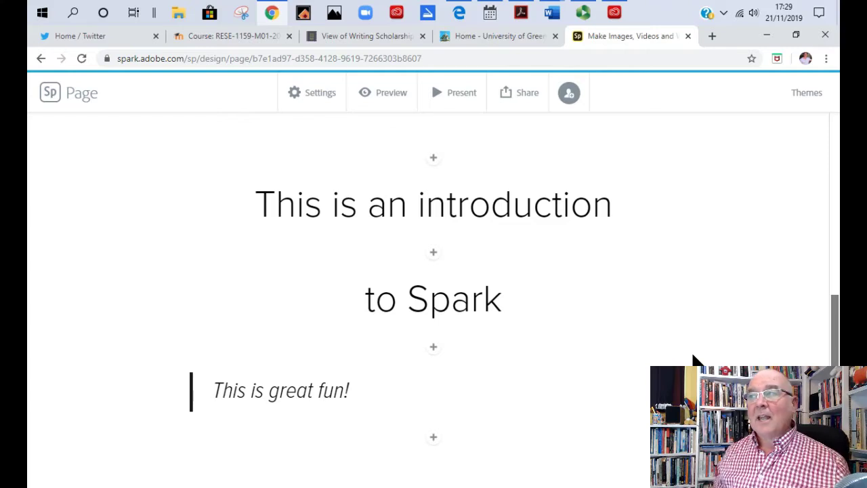
# - Try the Vintage theme, then switch to the blue bold-heading theme listed below Chic
pyautogui.click(816, 100)
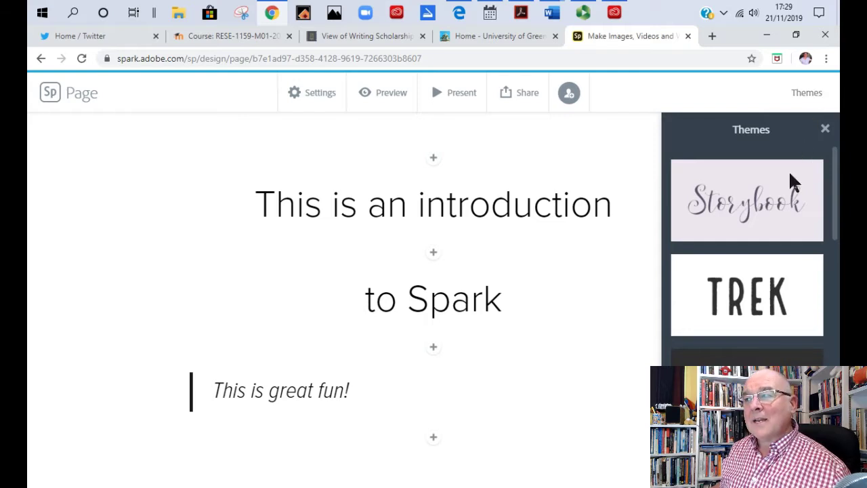
pyautogui.scroll(-2, 774, 313)
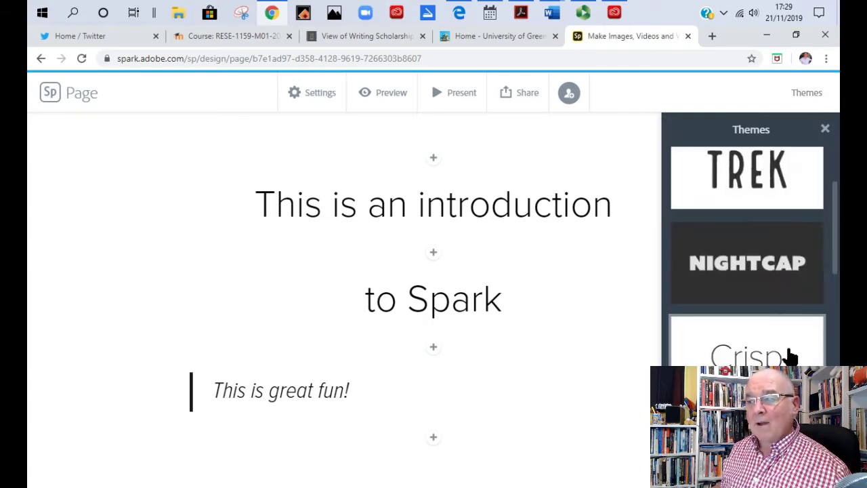
pyautogui.scroll(-3, 789, 357)
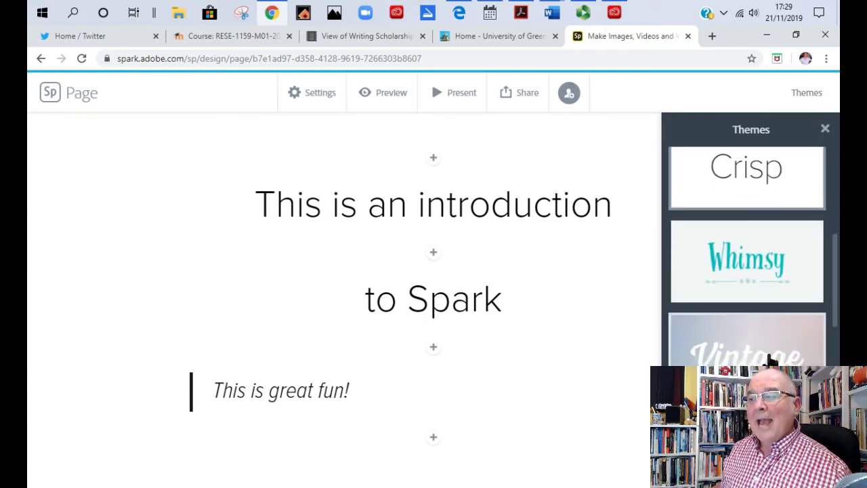
pyautogui.scroll(-1, 769, 359)
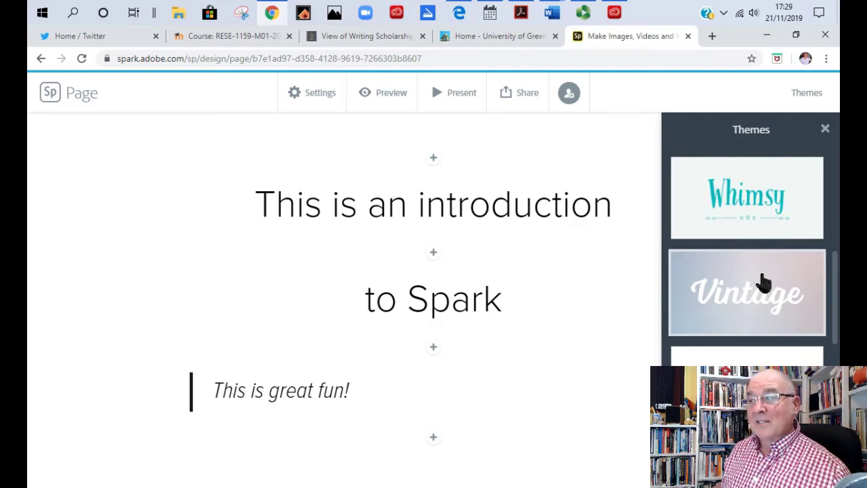
pyautogui.click(750, 283)
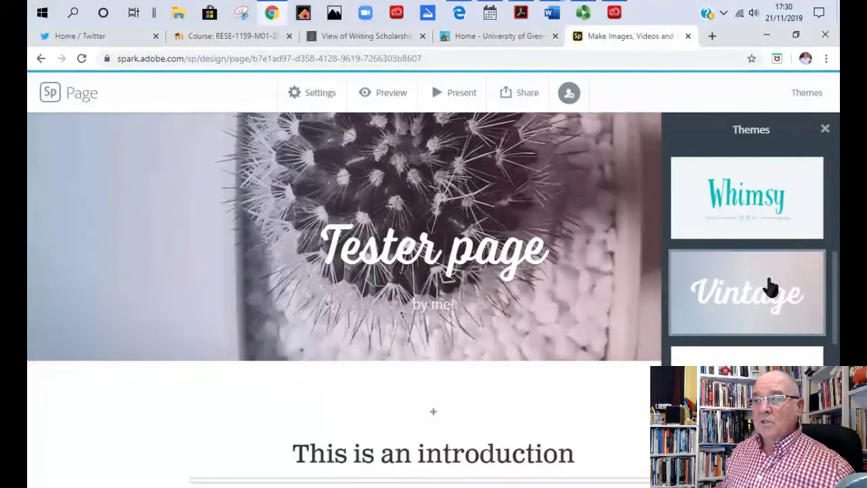
pyautogui.scroll(-3, 721, 321)
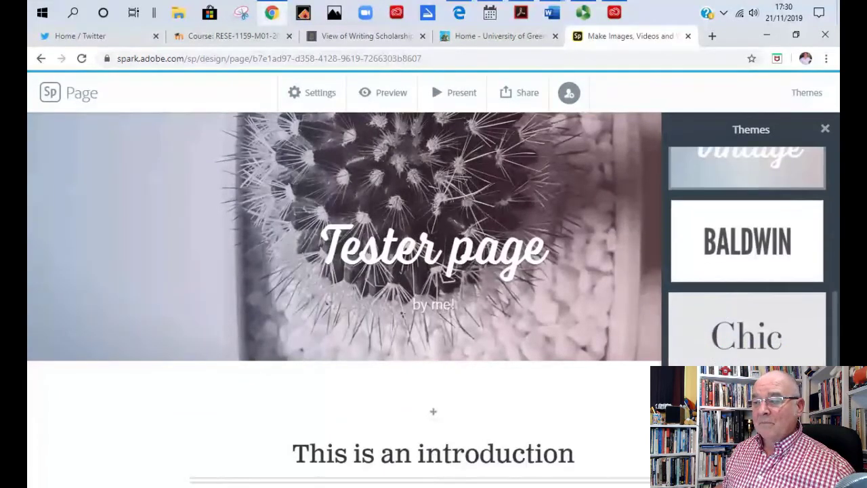
pyautogui.click(721, 319)
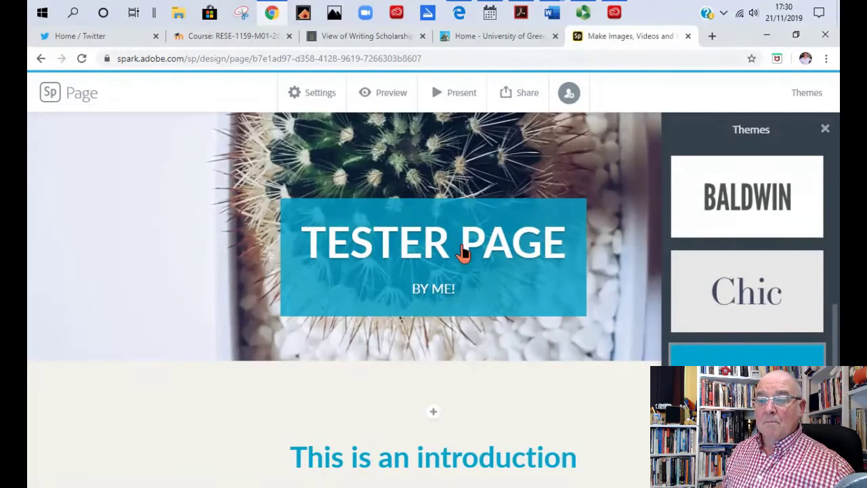
pyautogui.scroll(-3, 507, 260)
pyautogui.scroll(-1, 550, 324)
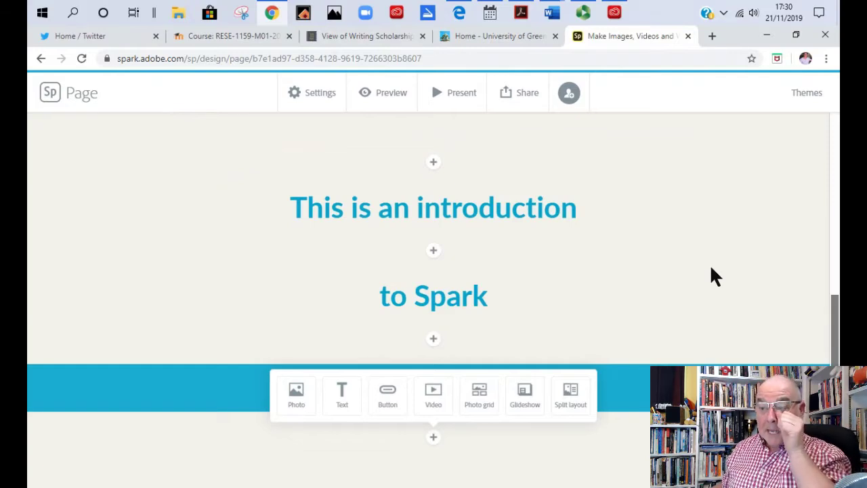
pyautogui.click(433, 396)
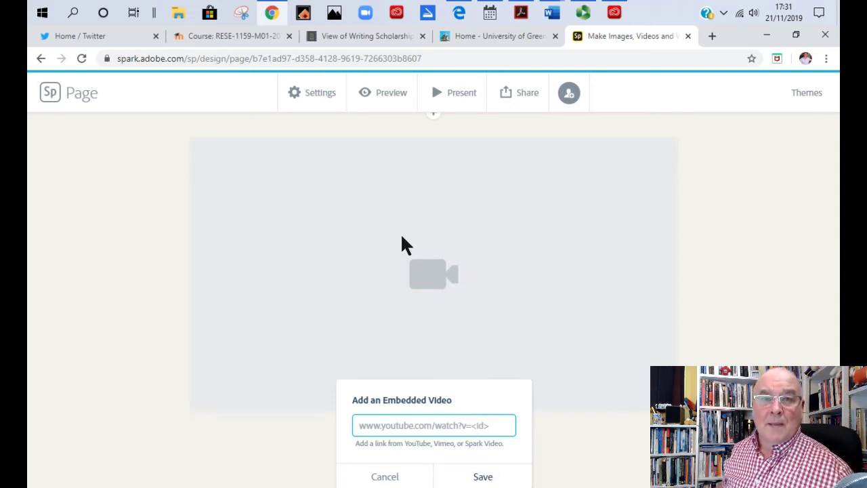
pyautogui.click(590, 400)
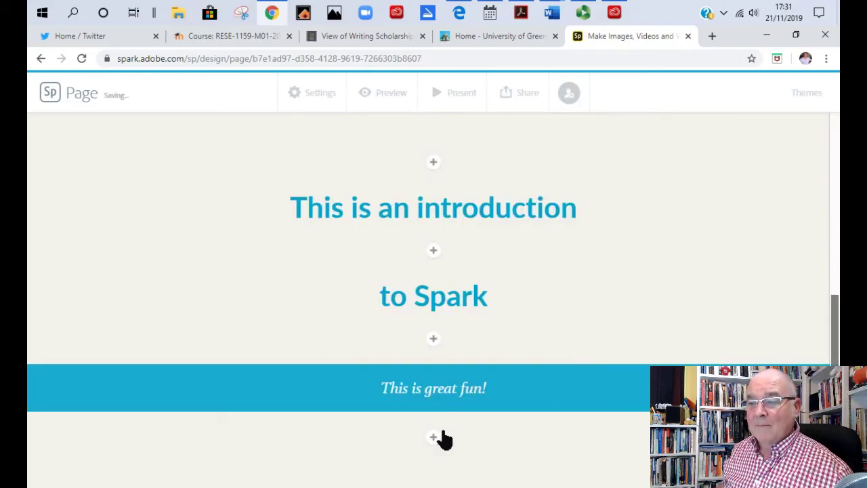
pyautogui.click(436, 438)
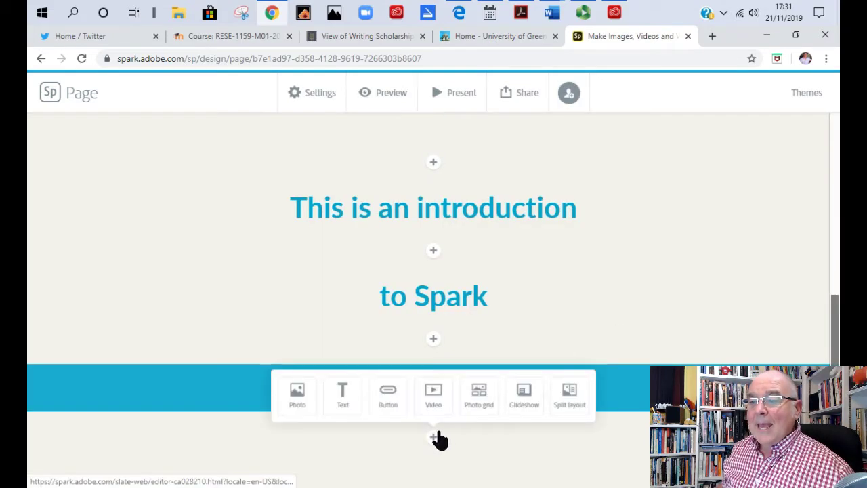
# - Start a photo grid block using free photos as the source
pyautogui.click(492, 396)
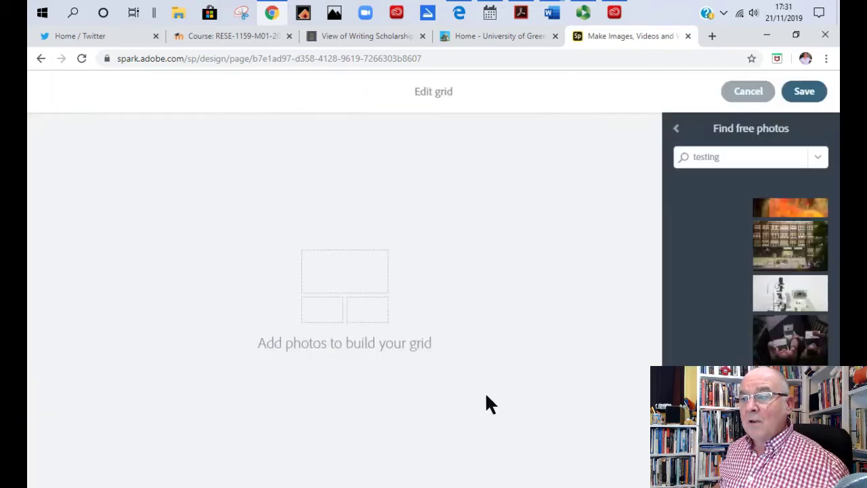
pyautogui.click(677, 130)
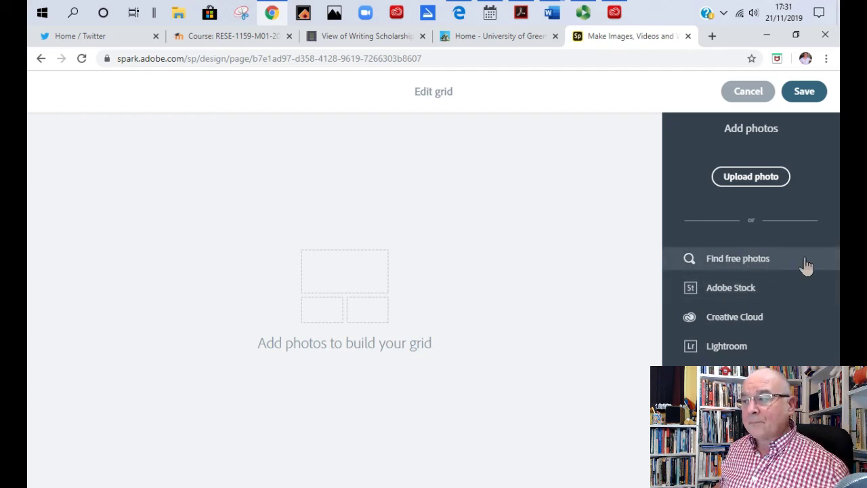
pyautogui.click(750, 264)
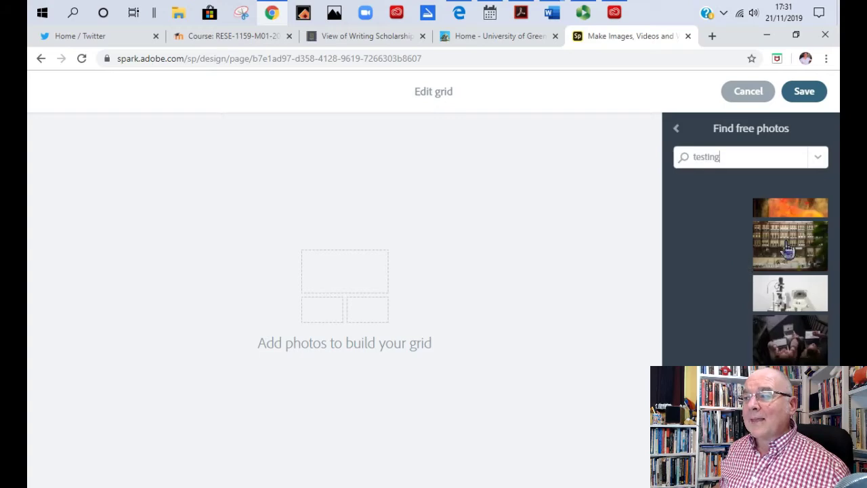
# - Add the bar, laptops, cactus and family photos to the grid and save it
pyautogui.click(769, 251)
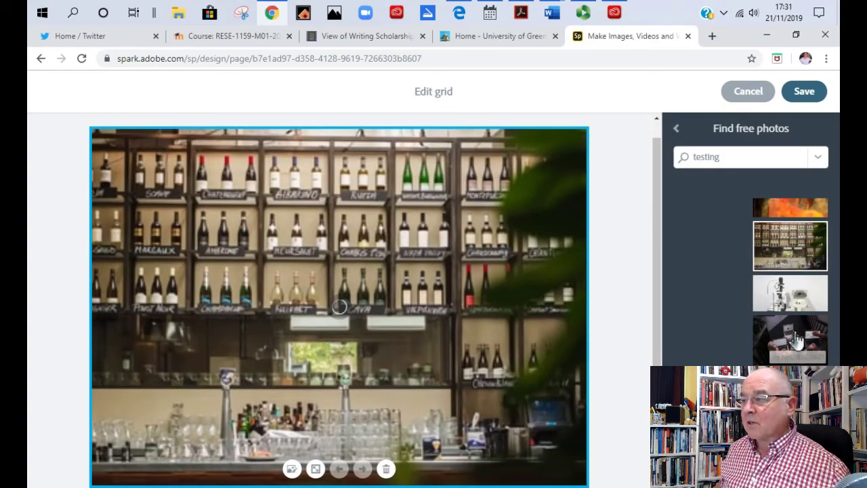
pyautogui.click(792, 338)
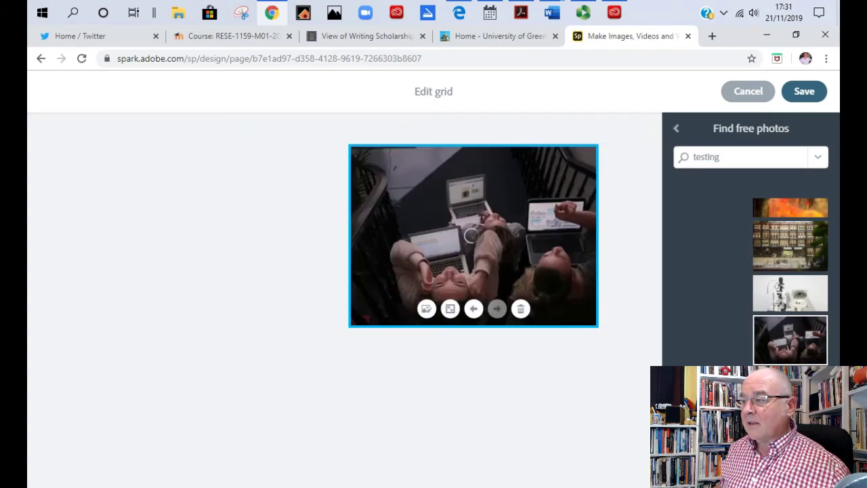
pyautogui.scroll(-1, 790, 325)
pyautogui.click(789, 323)
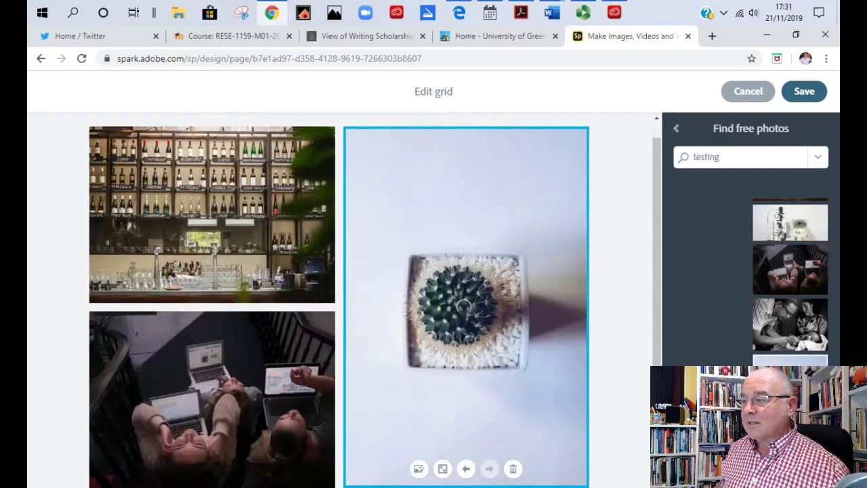
pyautogui.click(796, 337)
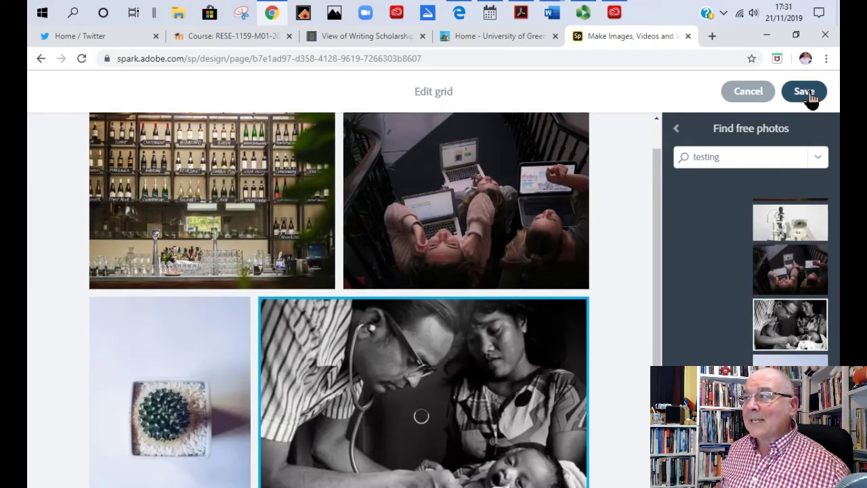
pyautogui.click(803, 90)
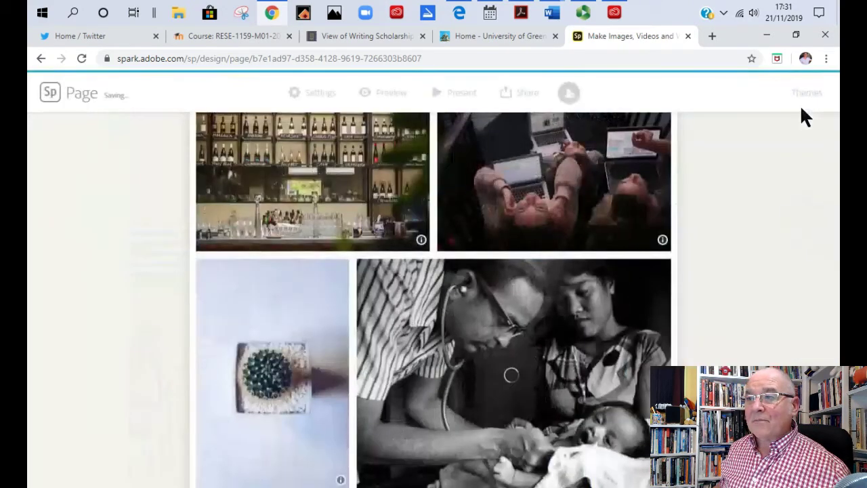
pyautogui.scroll(10, 794, 267)
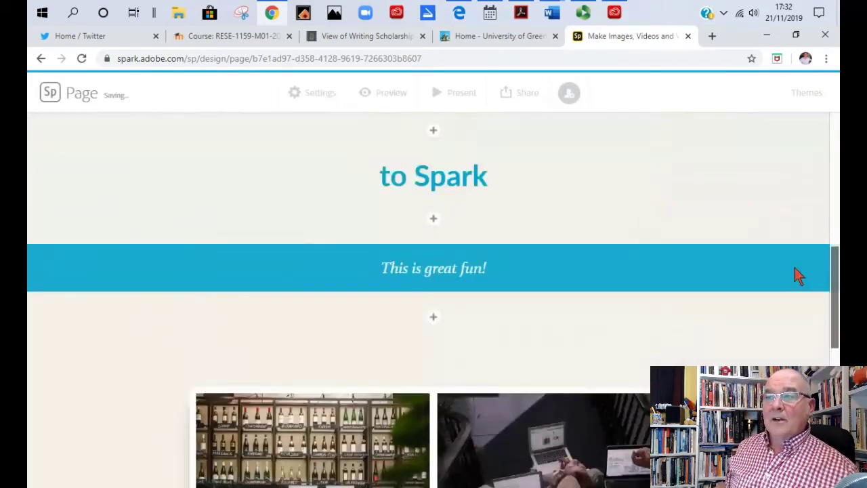
pyautogui.scroll(2, 795, 268)
pyautogui.scroll(-5, 794, 268)
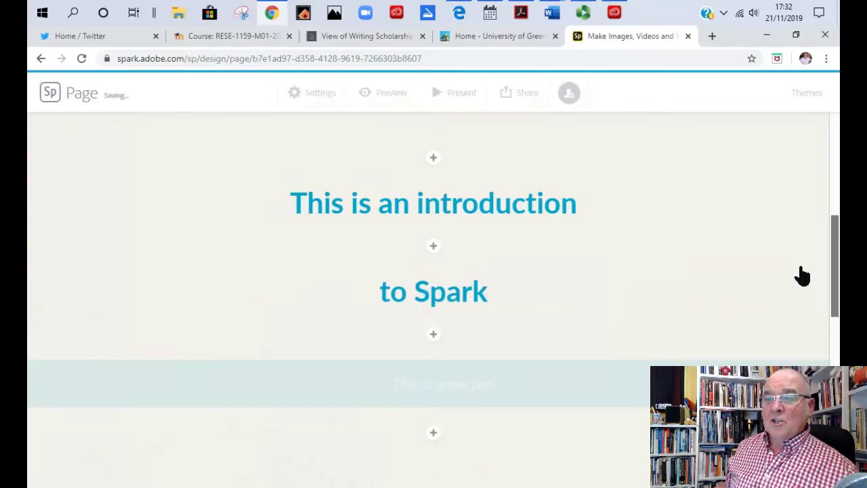
pyautogui.scroll(-4, 797, 274)
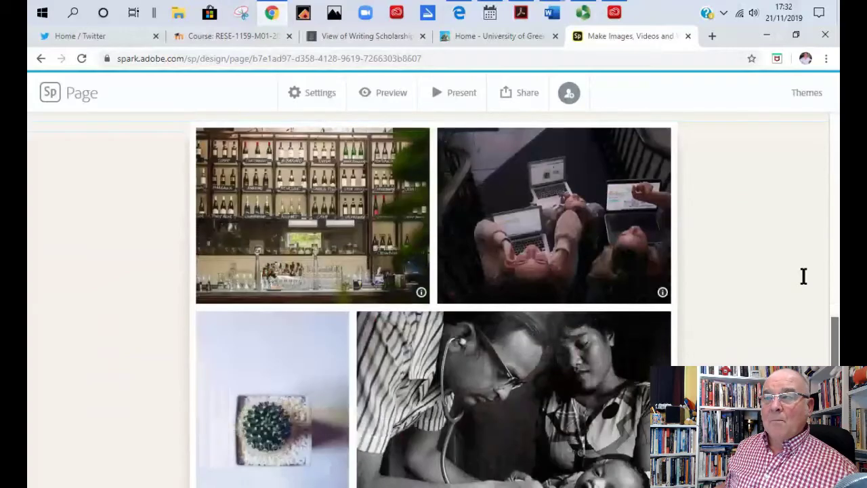
pyautogui.scroll(-3, 803, 276)
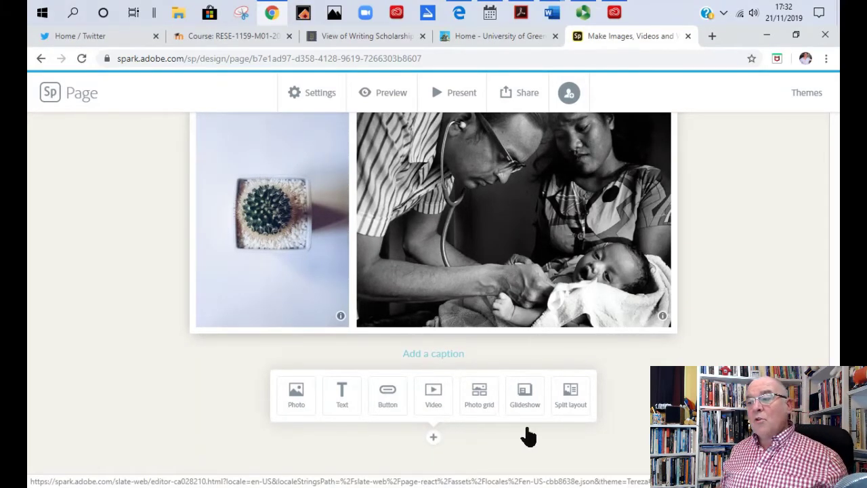
# - Insert a split layout with the free eye-equipment photo, swapped into the right half
pyautogui.click(571, 400)
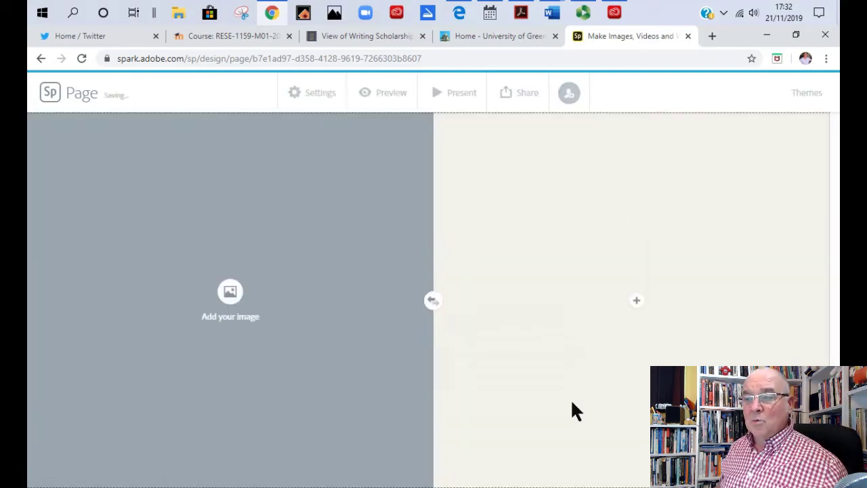
pyautogui.click(233, 296)
pyautogui.click(797, 221)
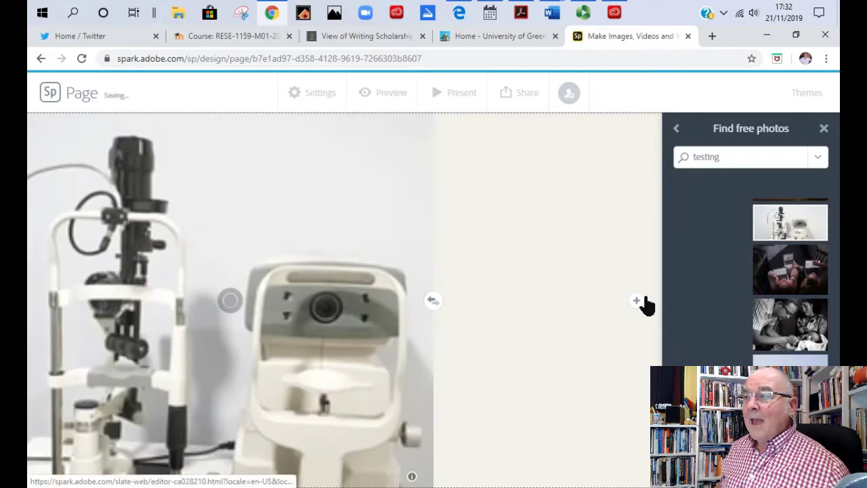
pyautogui.click(640, 301)
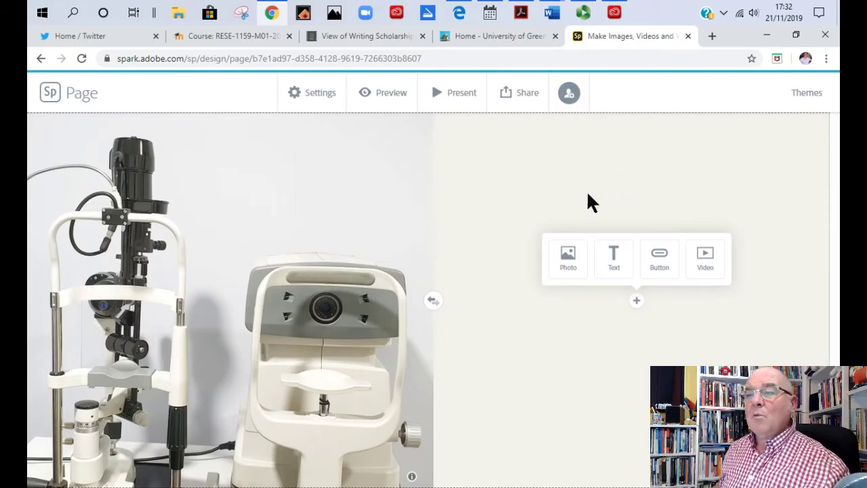
pyautogui.click(431, 302)
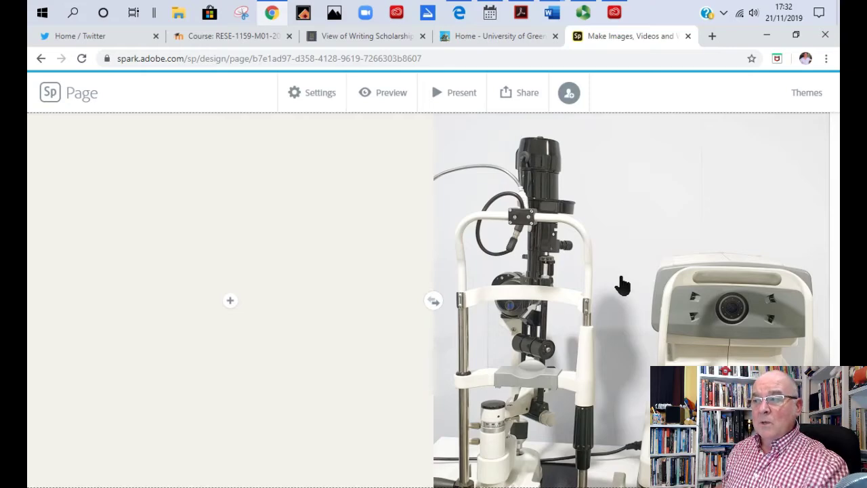
# - Move the equipment photo's focal point onto the right-hand device and save
pyautogui.moveTo(617, 284)
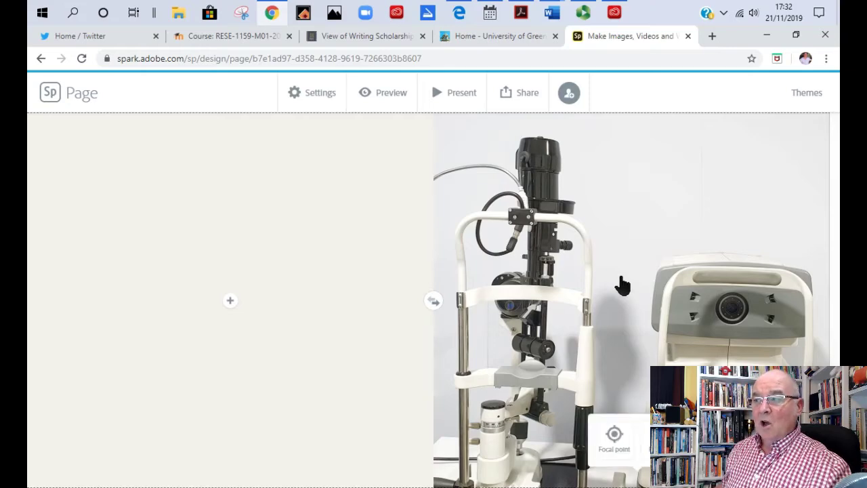
pyautogui.click(614, 440)
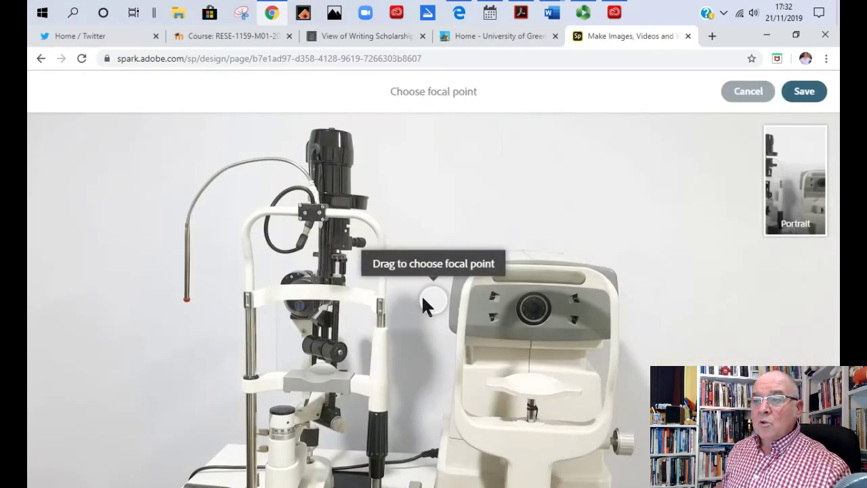
pyautogui.moveTo(434, 300); pyautogui.dragTo(669, 321)
pyautogui.click(812, 93)
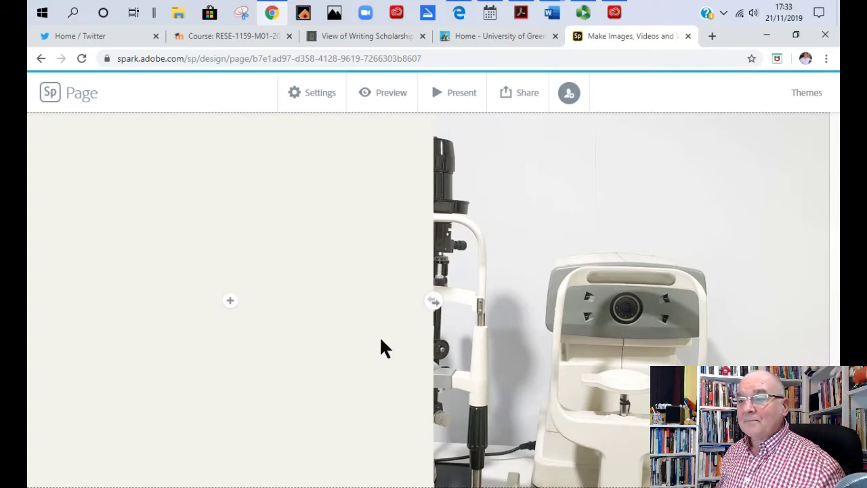
# - Delete the entire split layout section
pyautogui.moveTo(404, 345)
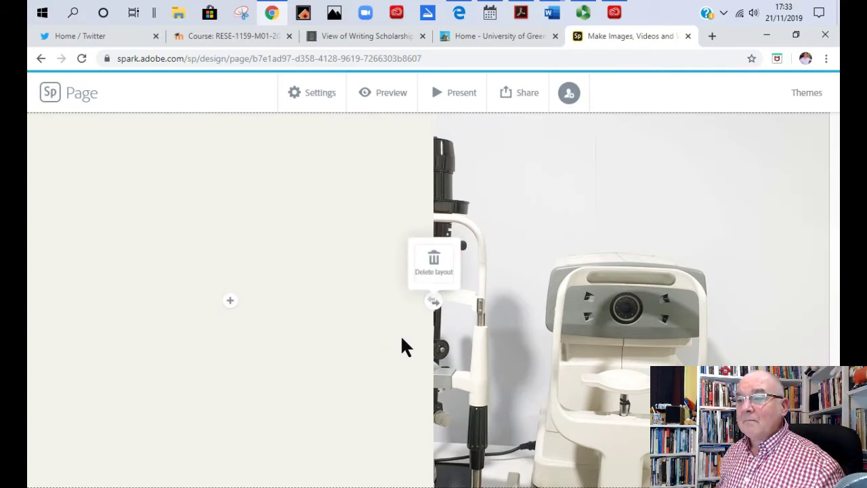
pyautogui.click(437, 264)
pyautogui.click(507, 340)
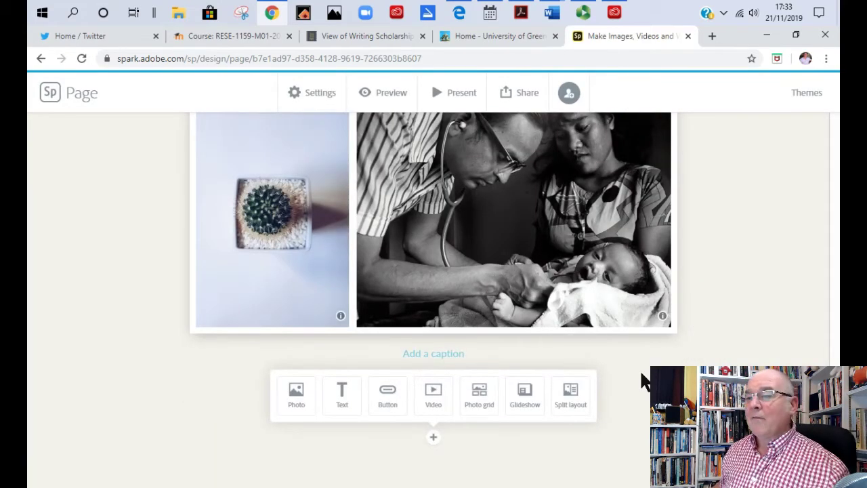
# - Add a glideshow backed by the ferris-wheel photo from a 'fun' search and save it
pyautogui.click(525, 399)
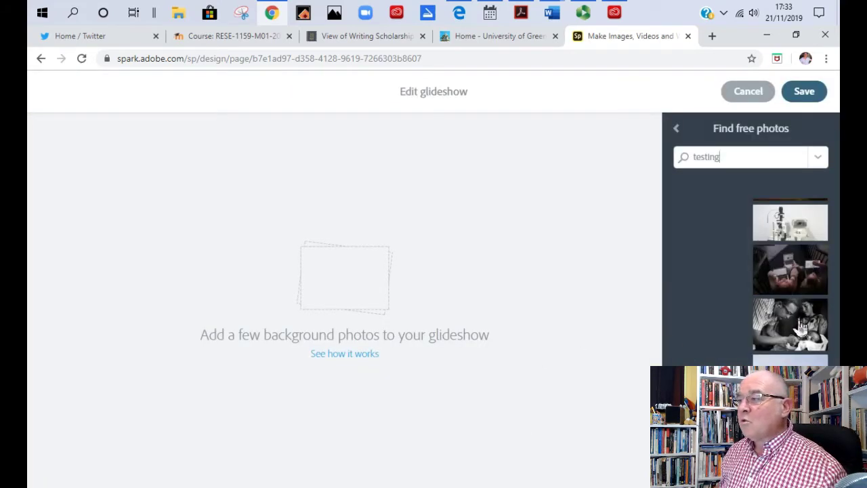
pyautogui.moveTo(741, 158); pyautogui.dragTo(688, 172)
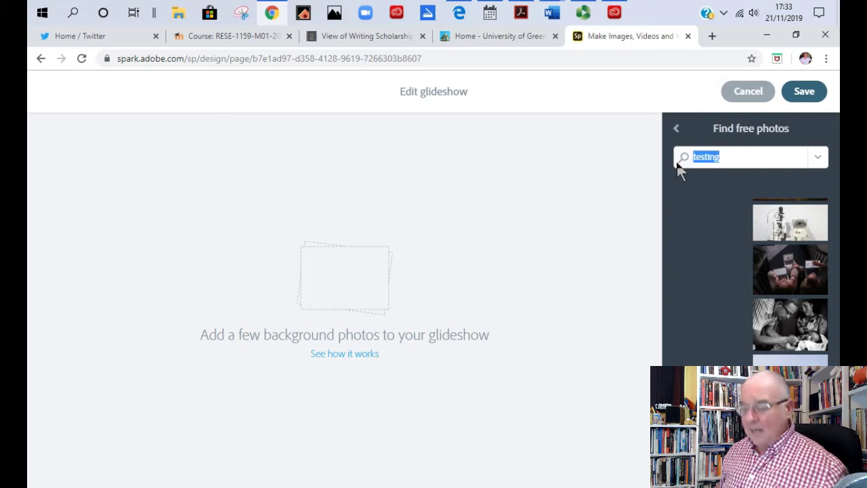
pyautogui.write('fun')
pyautogui.press('Return')
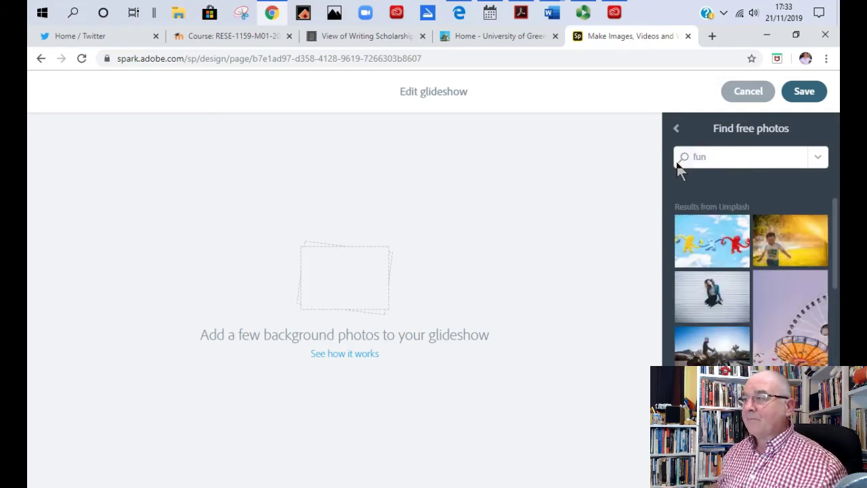
pyautogui.click(796, 343)
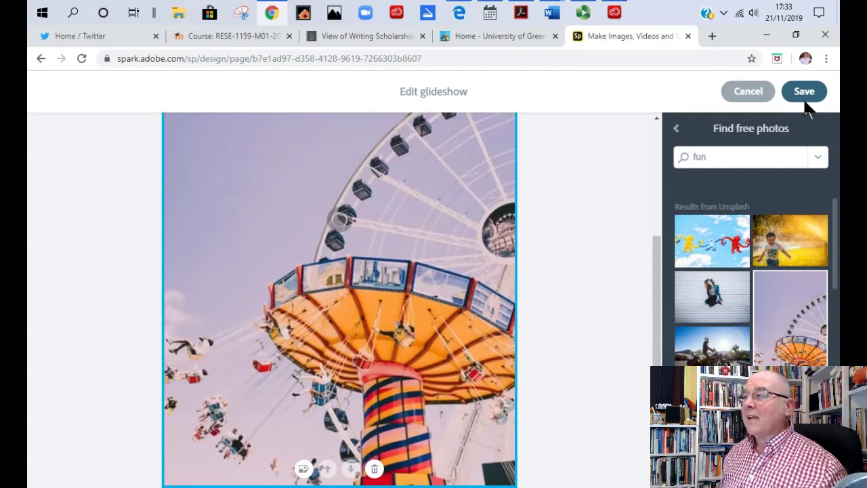
pyautogui.click(804, 92)
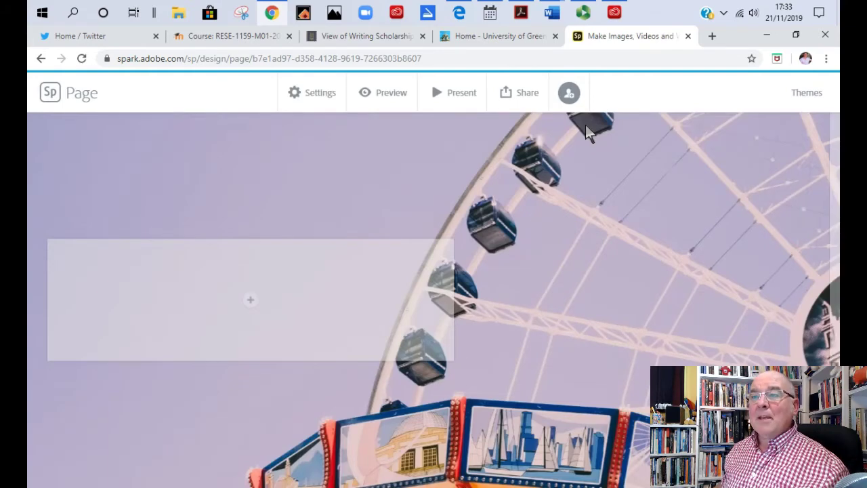
# - Add the text "Here's some fun!" over the glideshow as an H1 heading
pyautogui.click(257, 303)
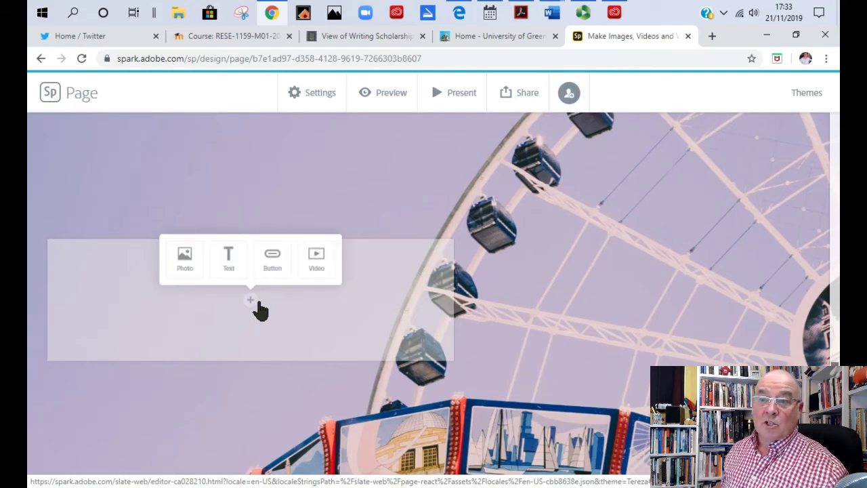
pyautogui.click(233, 270)
pyautogui.write('Here')
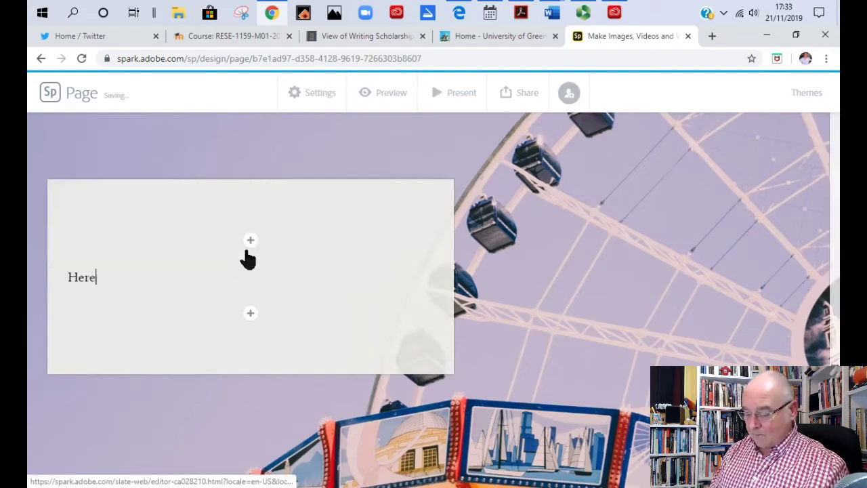
pyautogui.write("'s some fun!")
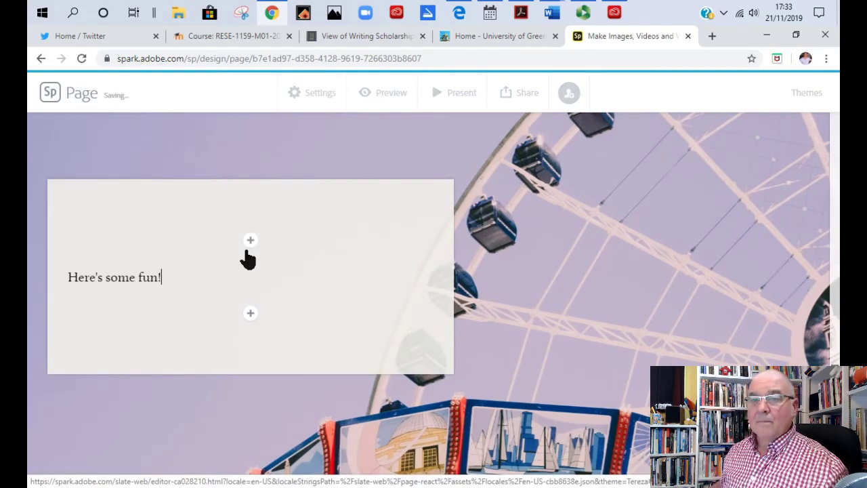
pyautogui.moveTo(170, 285); pyautogui.dragTo(64, 286)
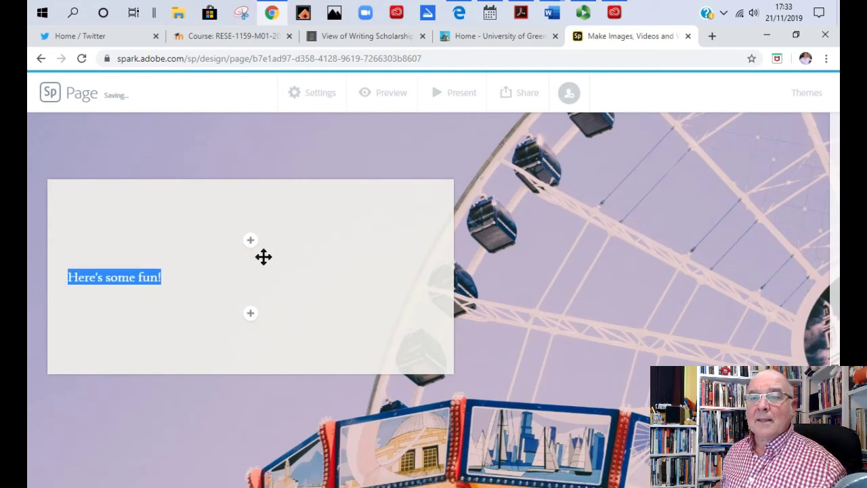
pyautogui.click(68, 251)
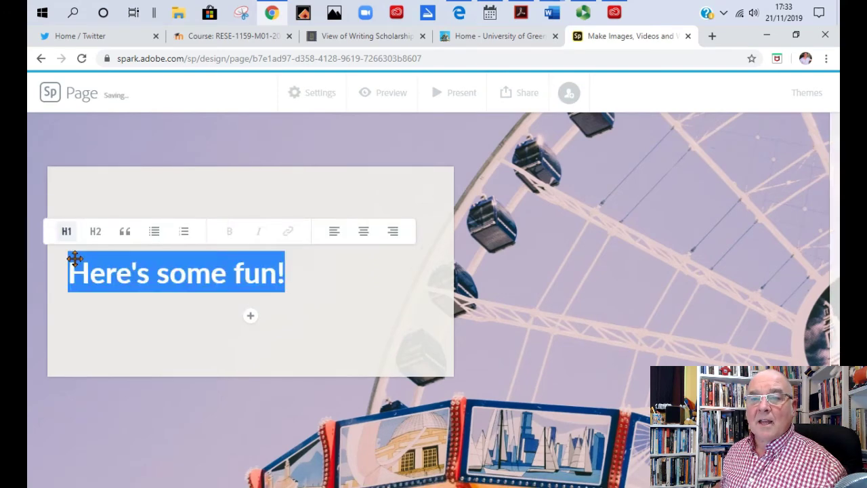
pyautogui.click(311, 312)
# - Add the H2 subheading "This is where we start" below it
pyautogui.click(256, 316)
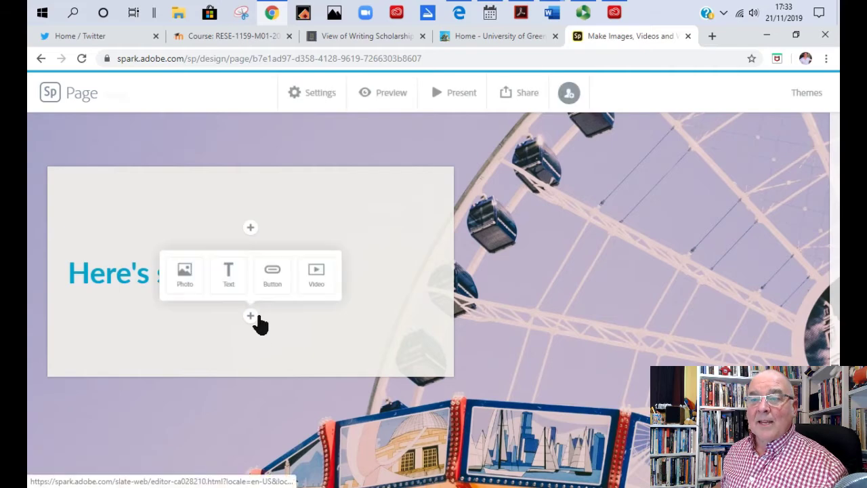
pyautogui.click(229, 278)
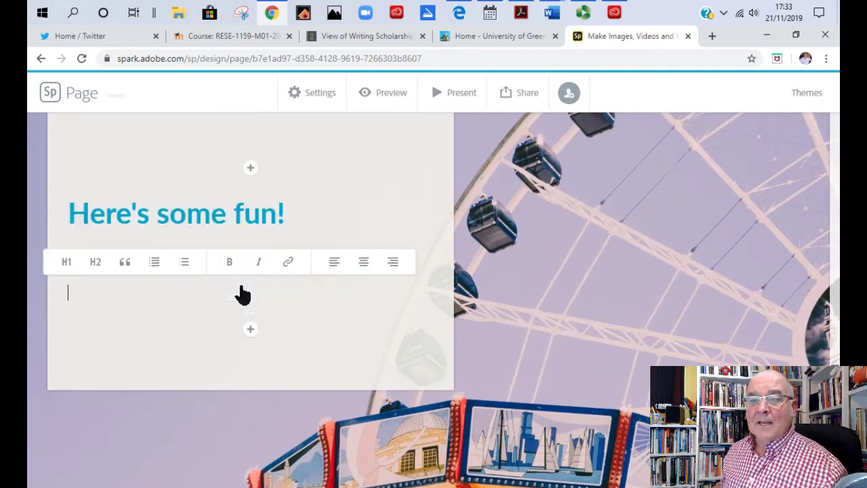
pyautogui.click(98, 261)
pyautogui.write('This is where we start')
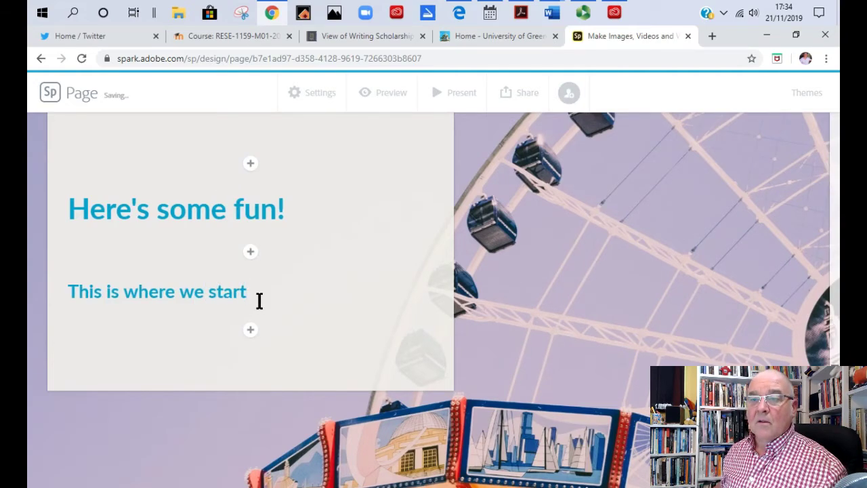
pyautogui.moveTo(258, 300); pyautogui.dragTo(67, 296)
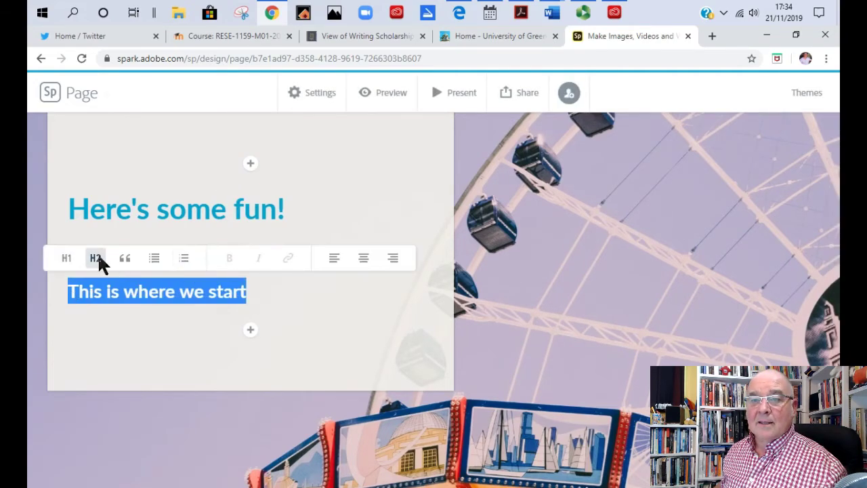
pyautogui.click(335, 338)
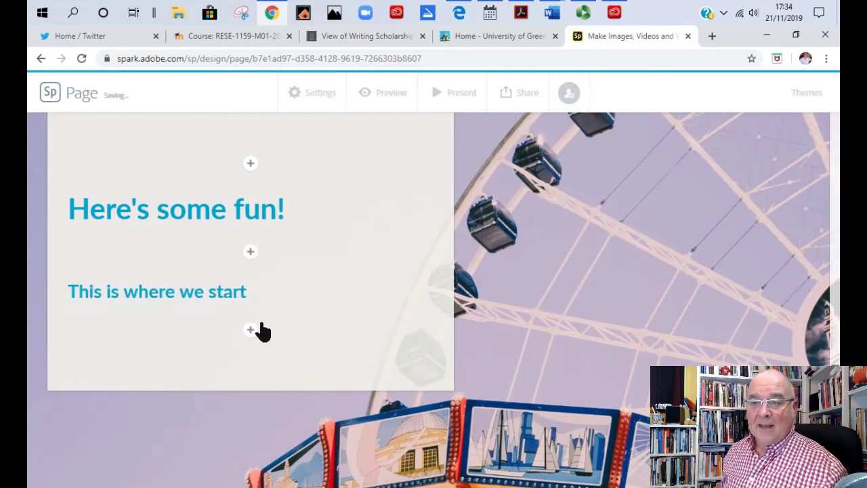
# - Add a text block formatted as a bulleted list with three items
pyautogui.click(250, 330)
pyautogui.click(248, 298)
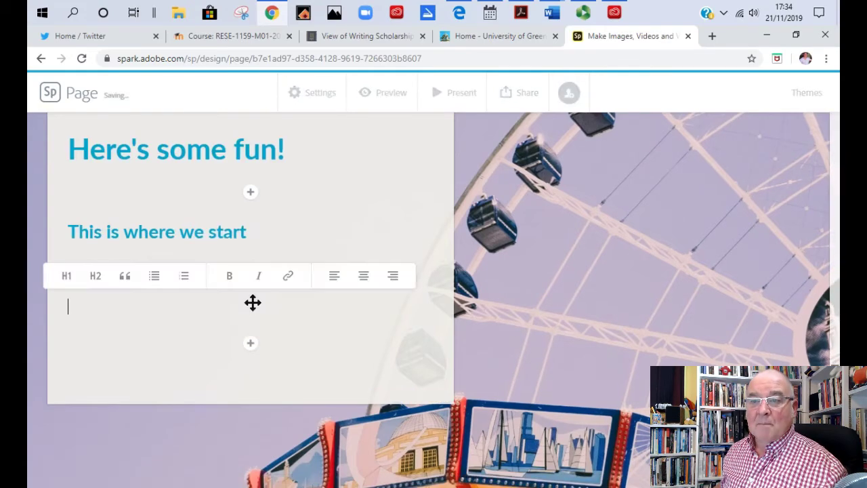
pyautogui.click(160, 280)
pyautogui.write('eocwrc9')
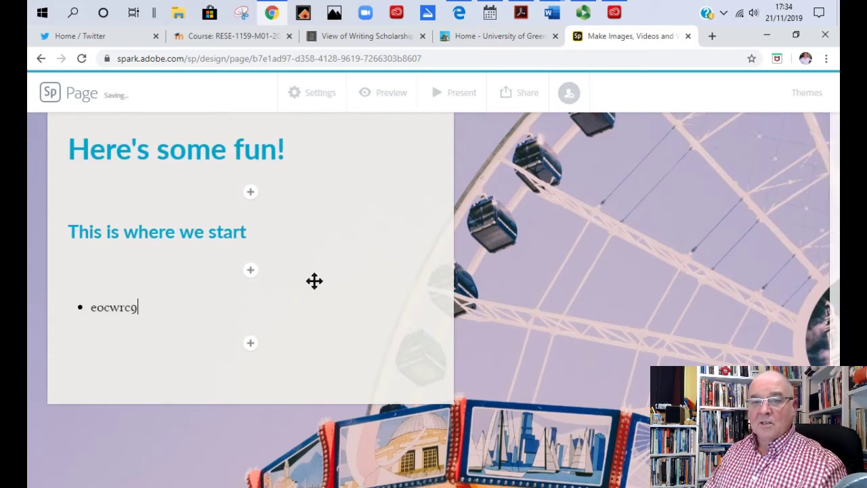
pyautogui.write('13')
pyautogui.press('Return')
pyautogui.write(';')
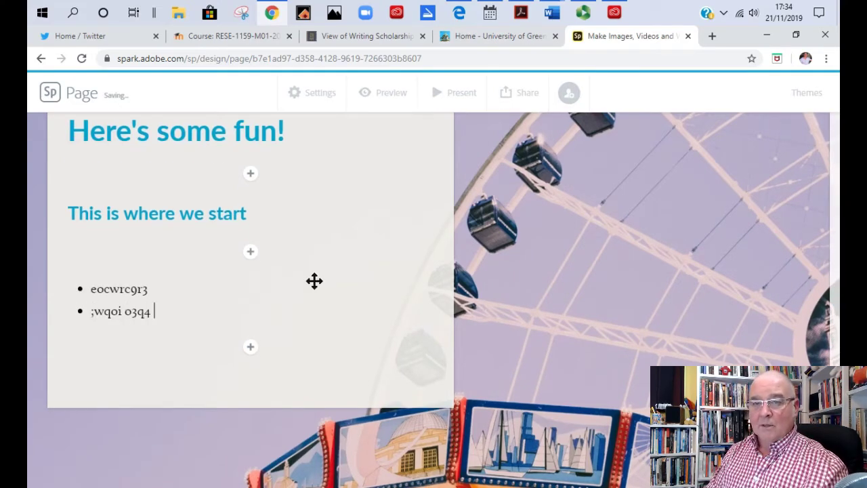
pyautogui.write('wqoi 03q4 u43qr')
pyautogui.press('Return')
pyautogui.write('qwu 09q4r0- 34 3r 23')
# - Start the full-screen presentation of the page
pyautogui.click(252, 351)
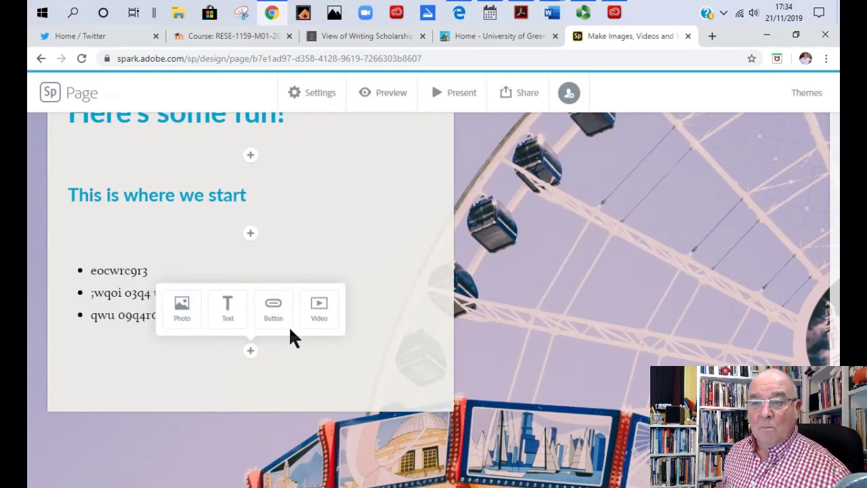
pyautogui.click(509, 336)
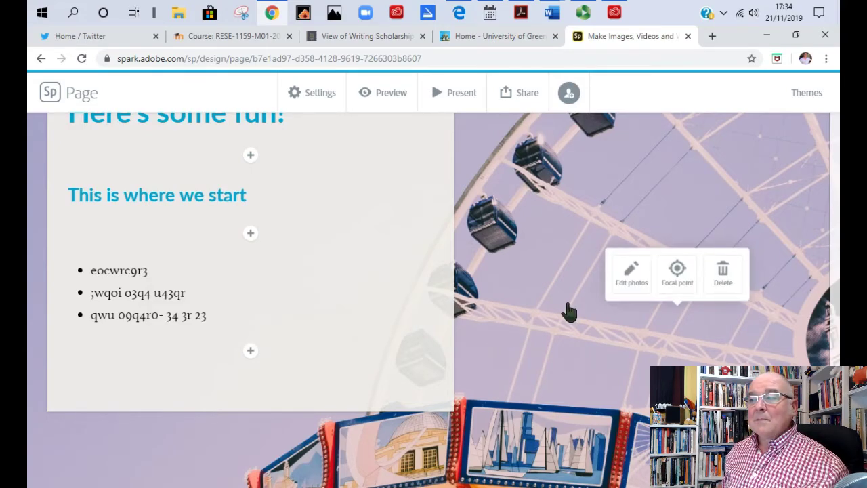
pyautogui.click(464, 93)
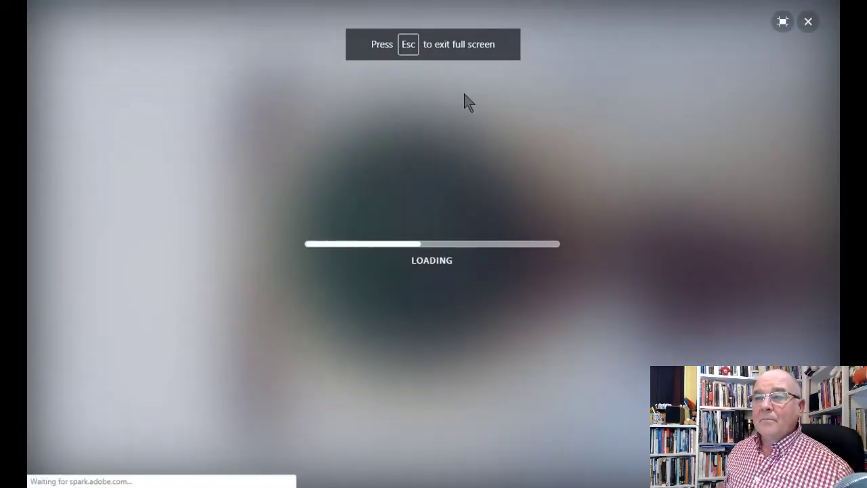
# - Scroll the presentation past the ferris-wheel glideshow to the image credits, then exit with Esc
pyautogui.scroll(-10, 554, 139)
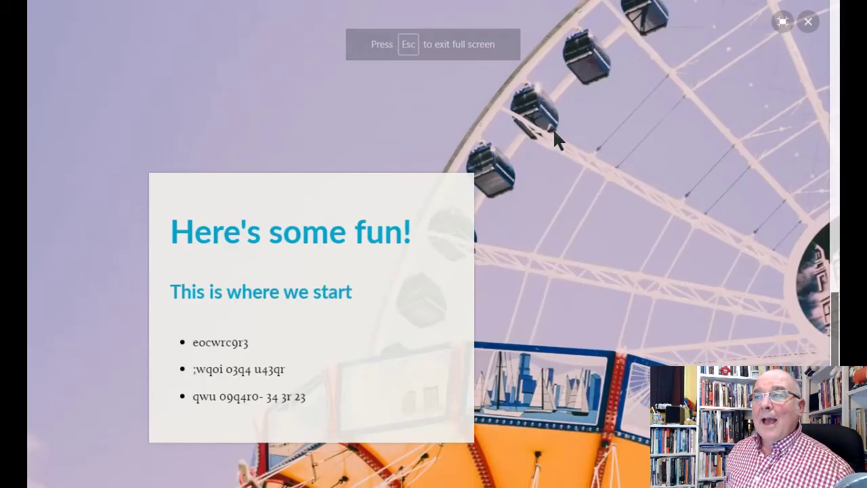
pyautogui.scroll(-5, 554, 139)
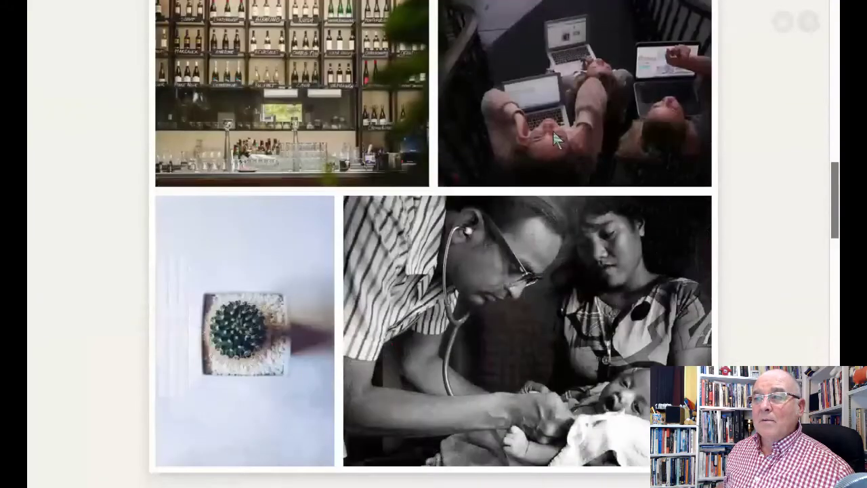
pyautogui.scroll(-5, 511, 149)
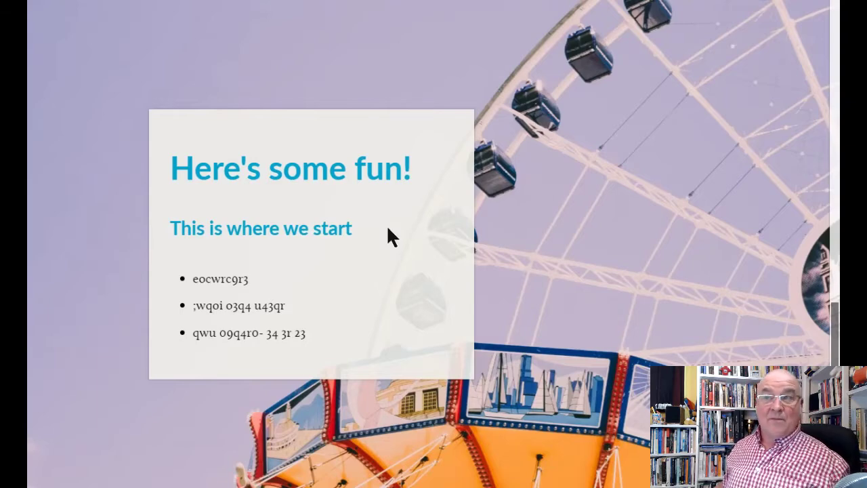
pyautogui.scroll(-3, 388, 227)
pyautogui.scroll(-5, 386, 225)
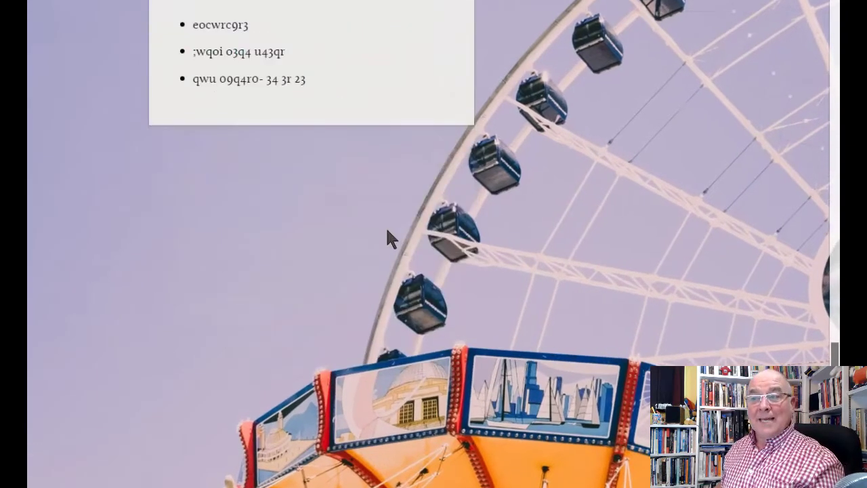
pyautogui.scroll(-3, 387, 231)
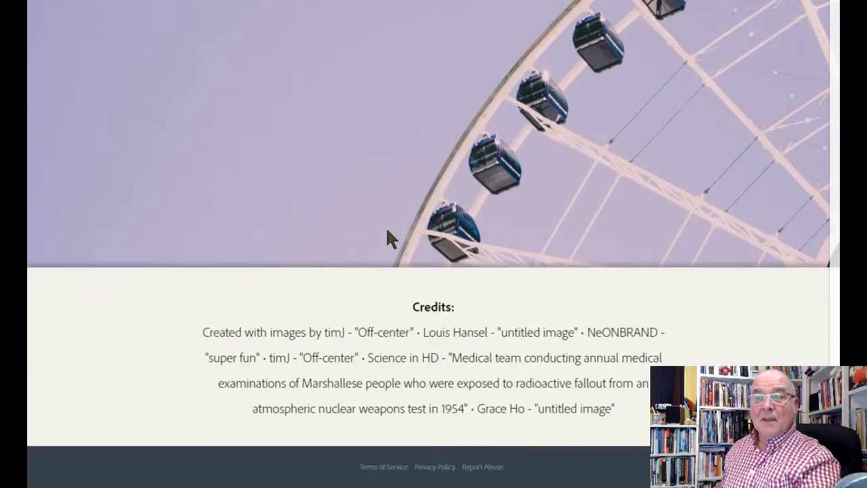
pyautogui.press('Escape')
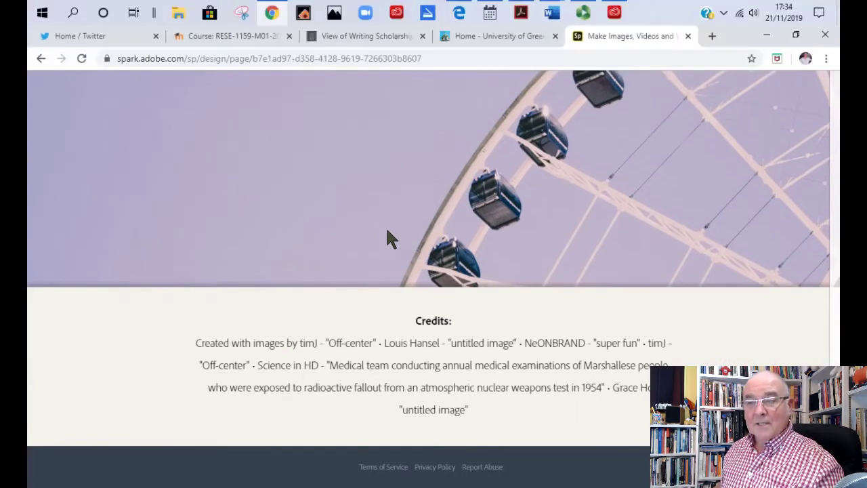
pyautogui.scroll(-3, 630, 252)
pyautogui.scroll(-5, 631, 254)
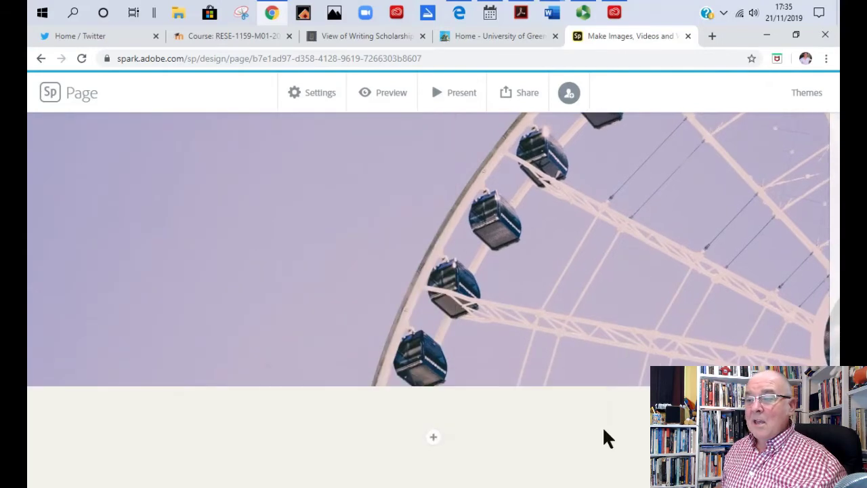
pyautogui.click(437, 437)
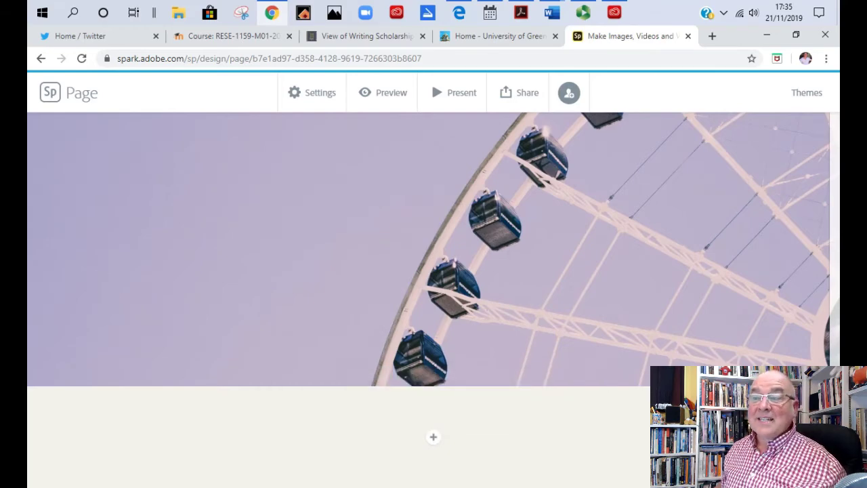
pyautogui.click(465, 98)
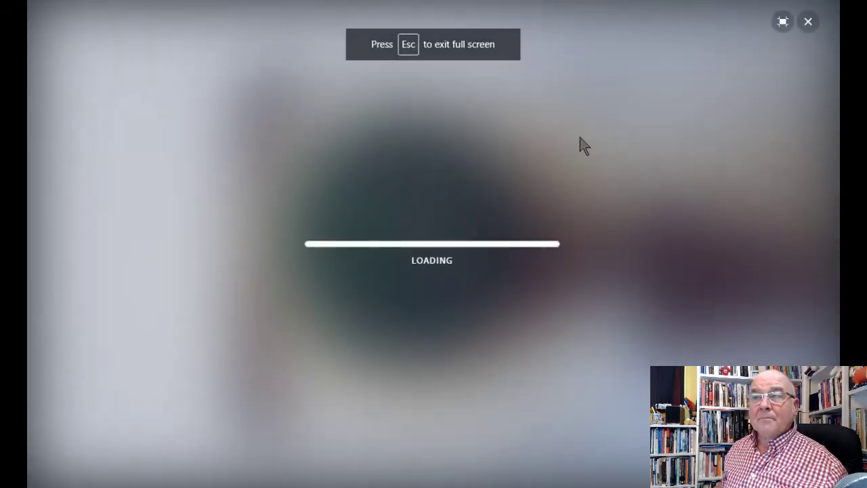
pyautogui.scroll(-3, 681, 220)
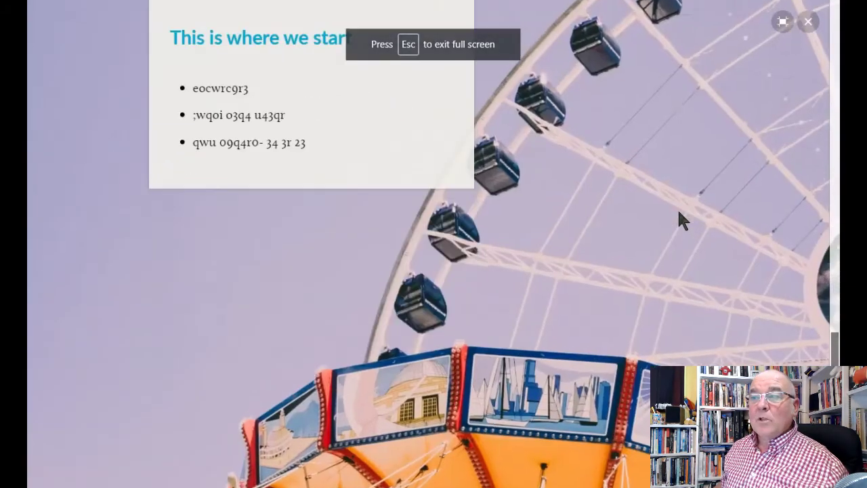
pyautogui.scroll(-3, 677, 208)
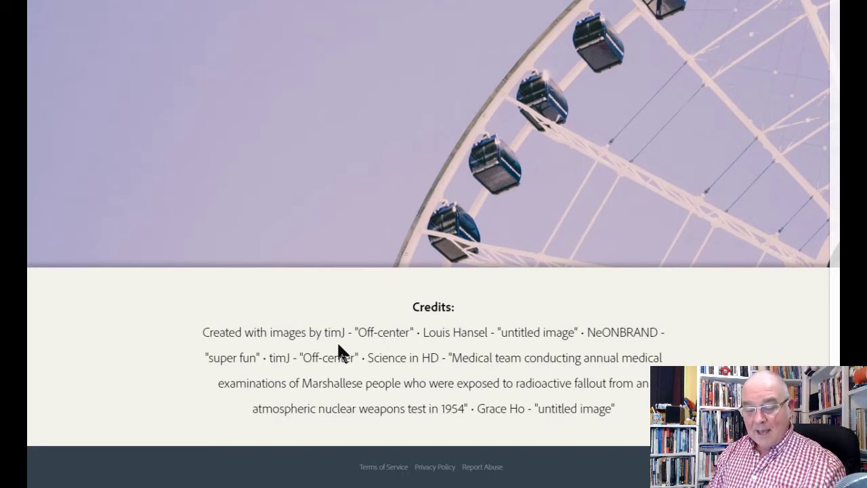
pyautogui.press('Escape')
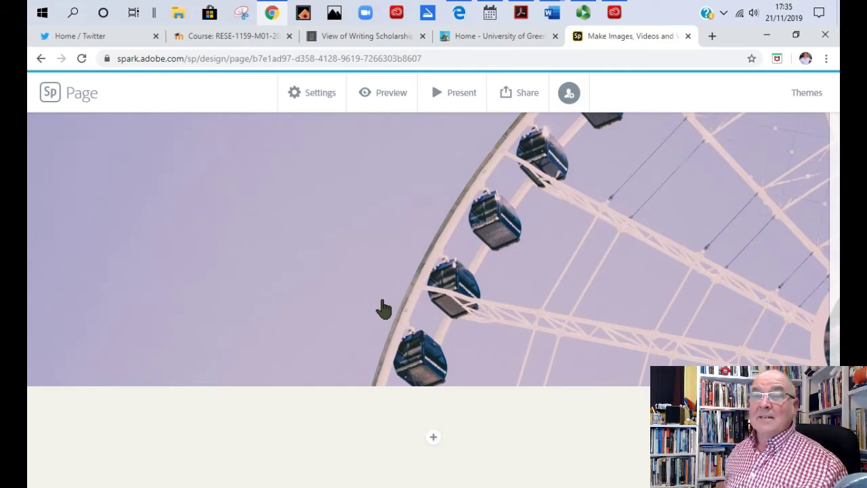
# - Go back to the projects home and reopen the Tester page project for editing
pyautogui.click(55, 99)
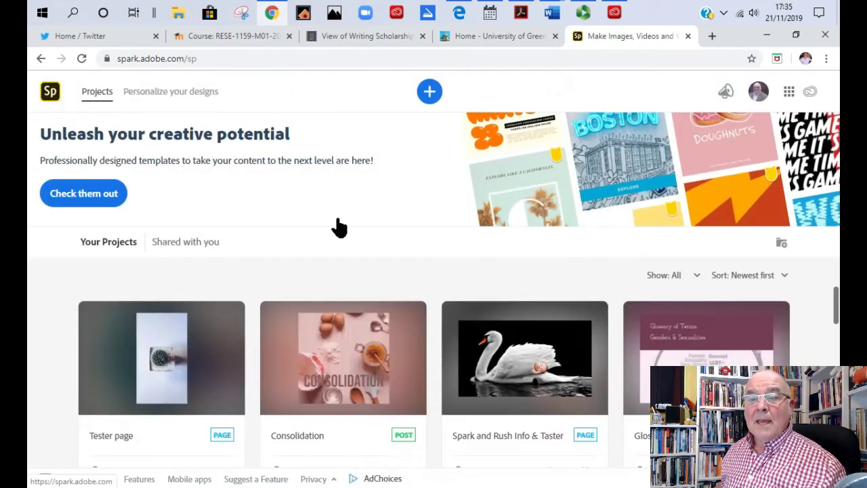
pyautogui.moveTo(215, 345)
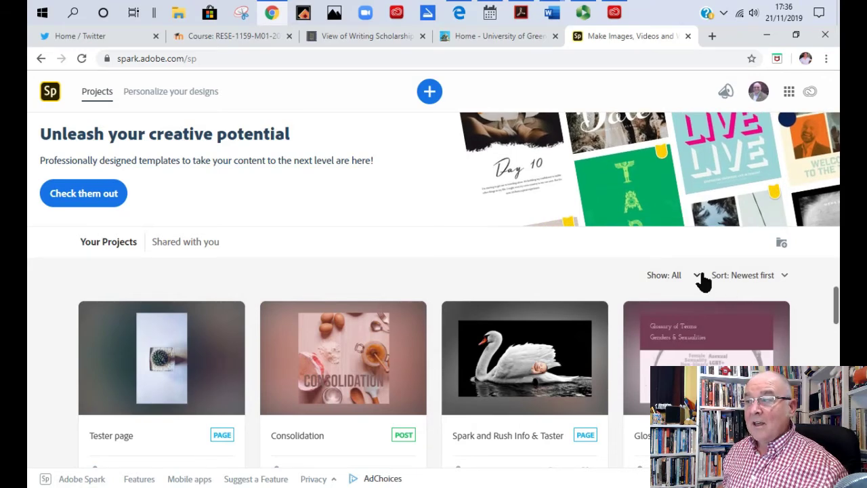
pyautogui.click(697, 276)
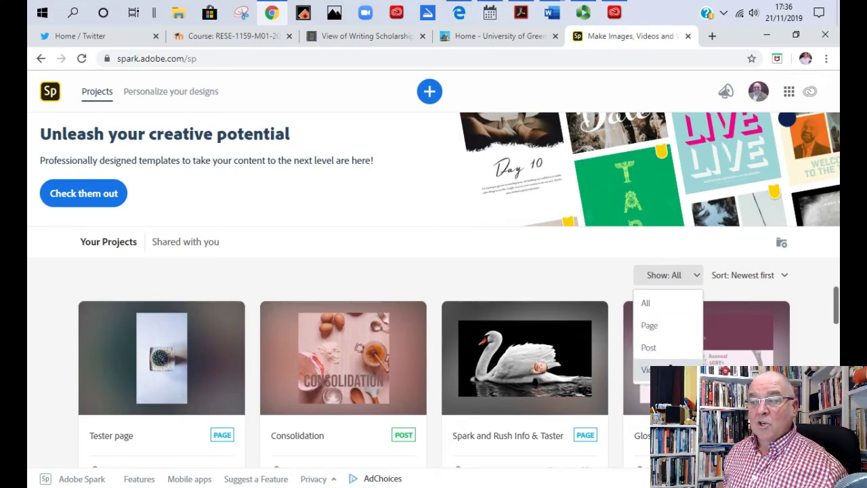
pyautogui.moveTo(175, 349)
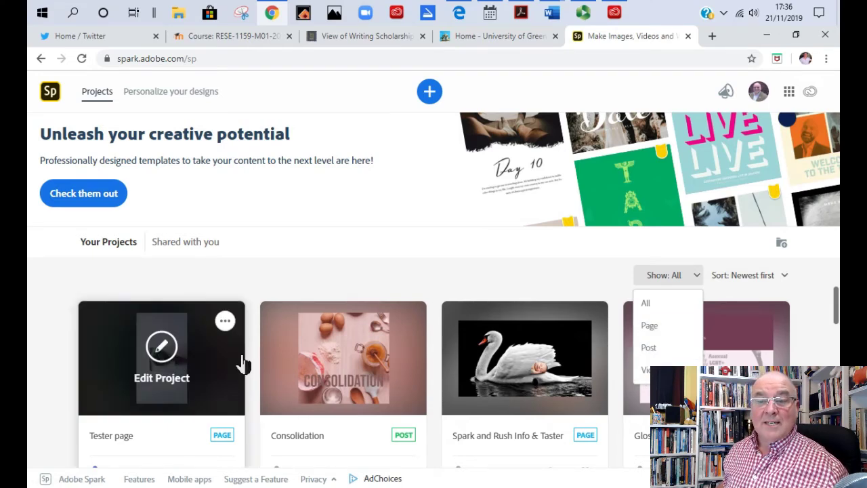
pyautogui.click(159, 357)
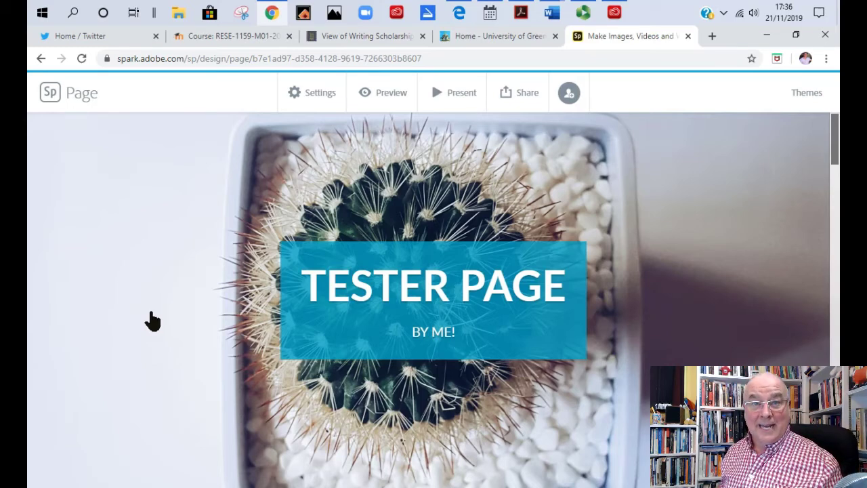
# - Publish the page with author credit on and category Education, creating its link
pyautogui.click(522, 95)
pyautogui.click(514, 129)
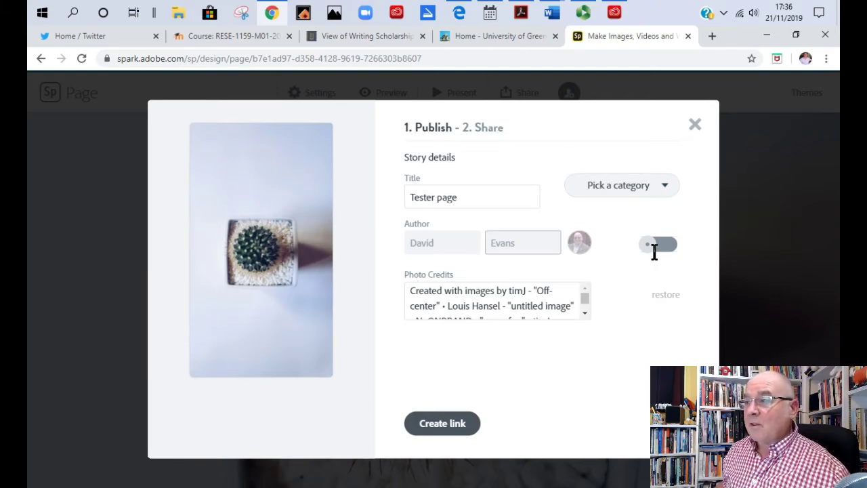
pyautogui.click(683, 245)
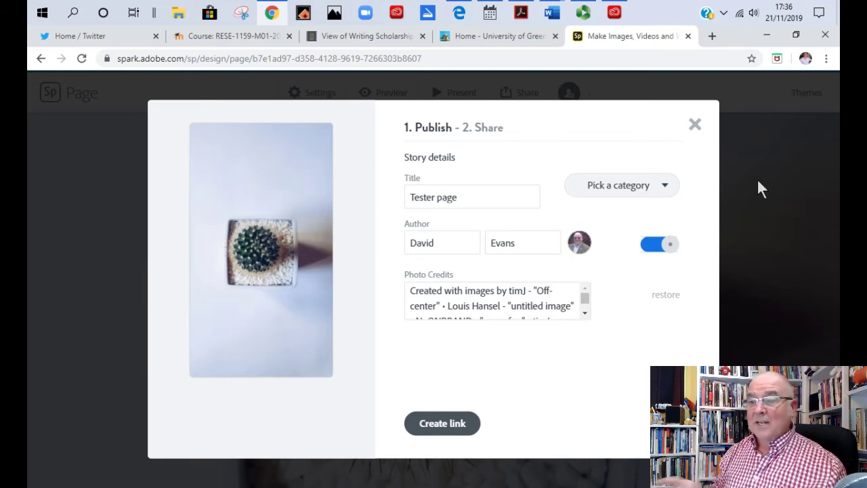
pyautogui.click(667, 187)
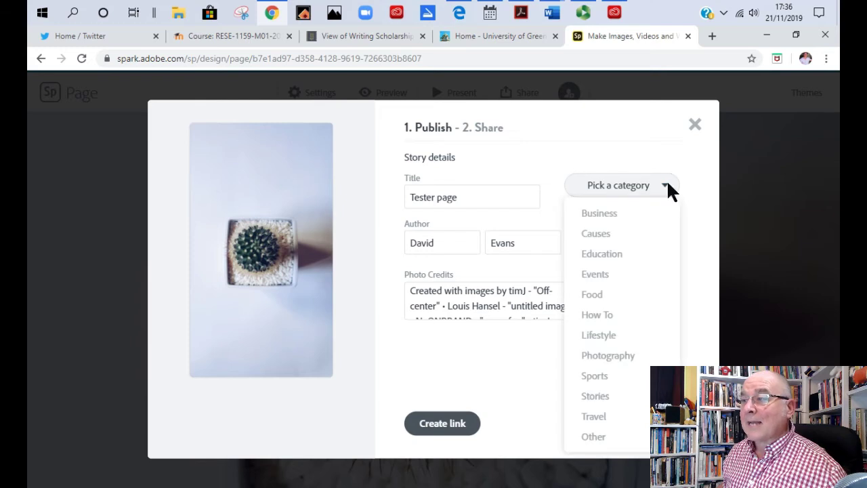
pyautogui.click(627, 255)
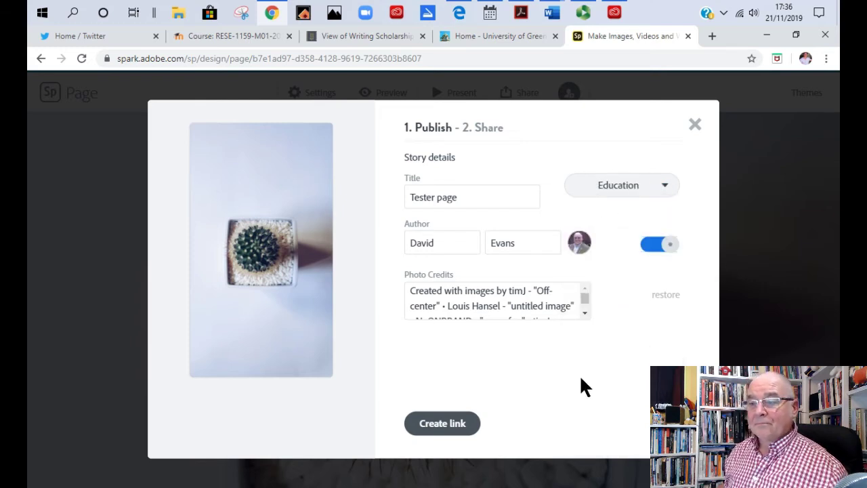
pyautogui.click(458, 427)
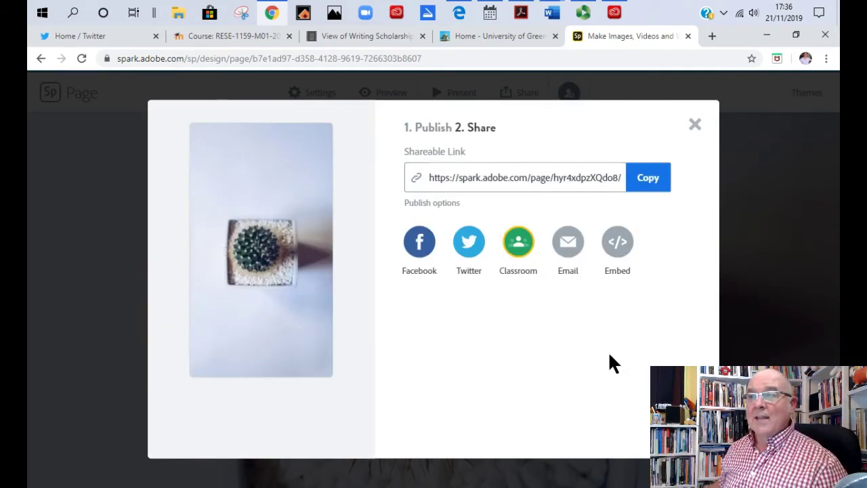
# - Copy the page link, then the code from Embed, and close the Share dialog
pyautogui.click(507, 188)
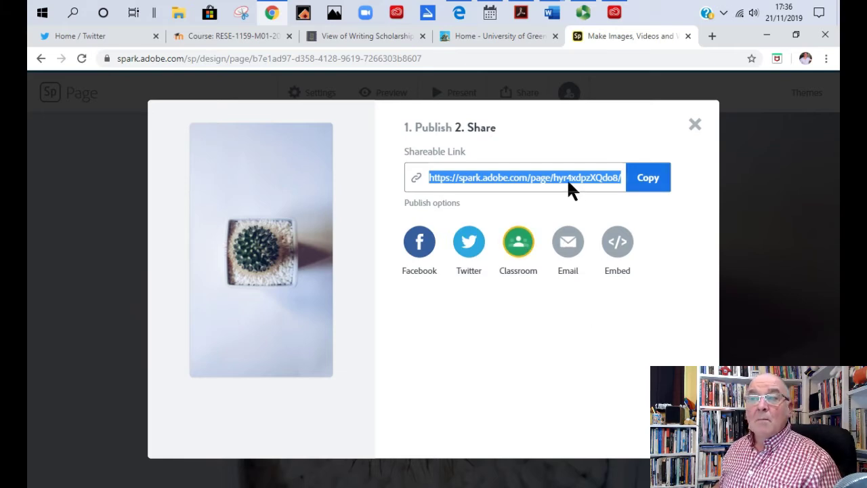
pyautogui.click(663, 178)
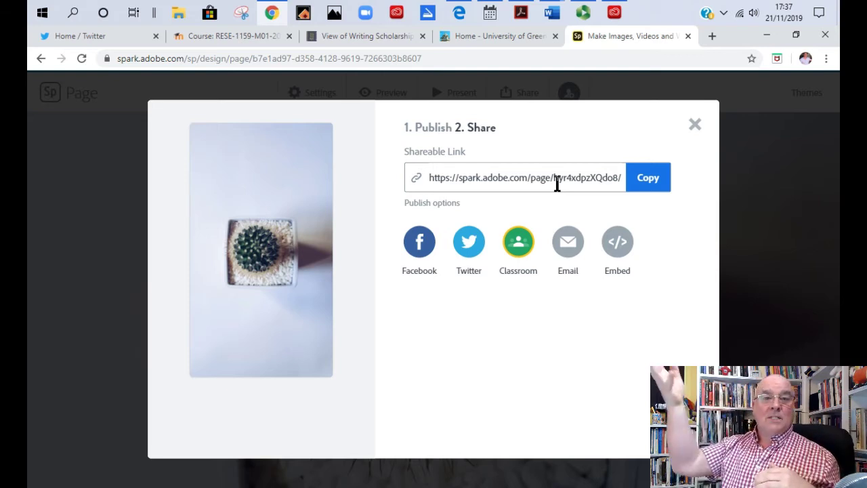
pyautogui.click(622, 252)
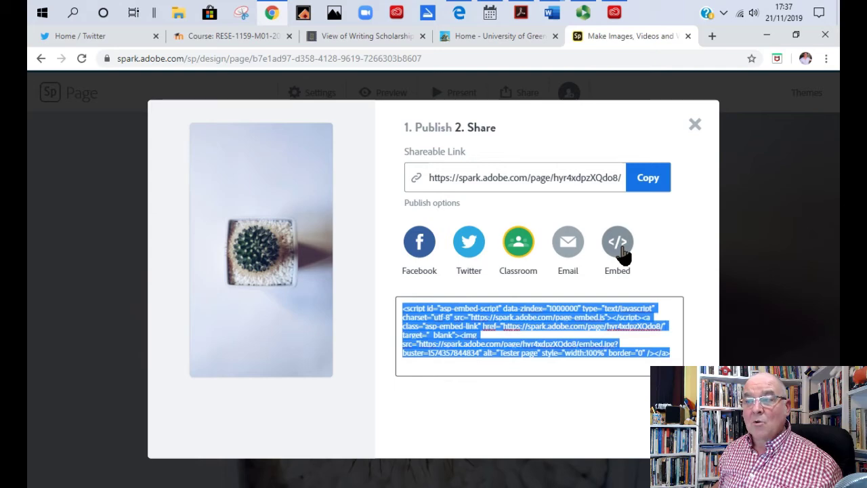
pyautogui.rightClick(436, 317)
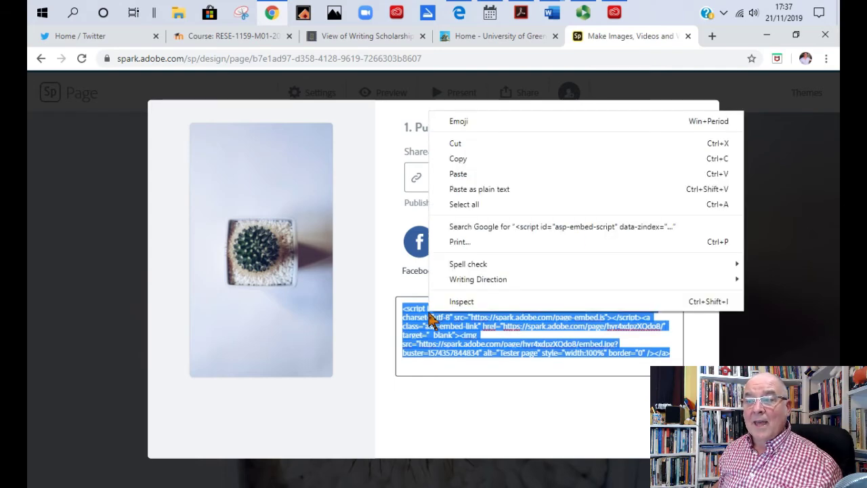
pyautogui.click(458, 158)
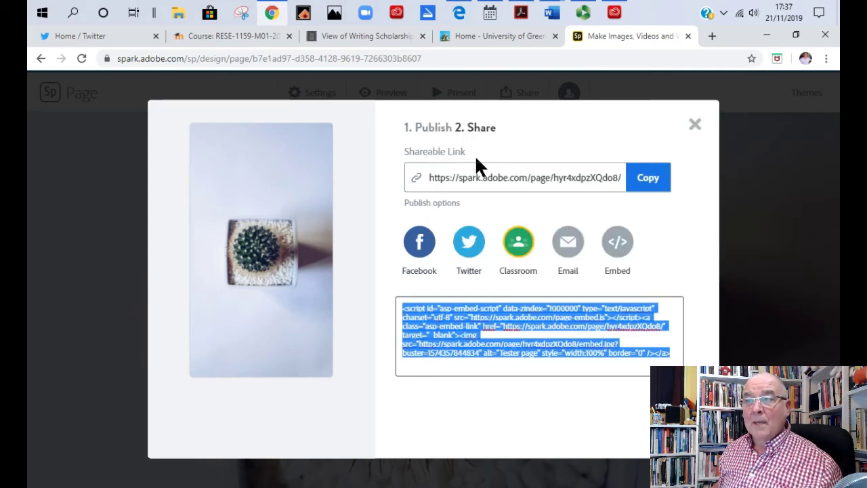
pyautogui.click(748, 212)
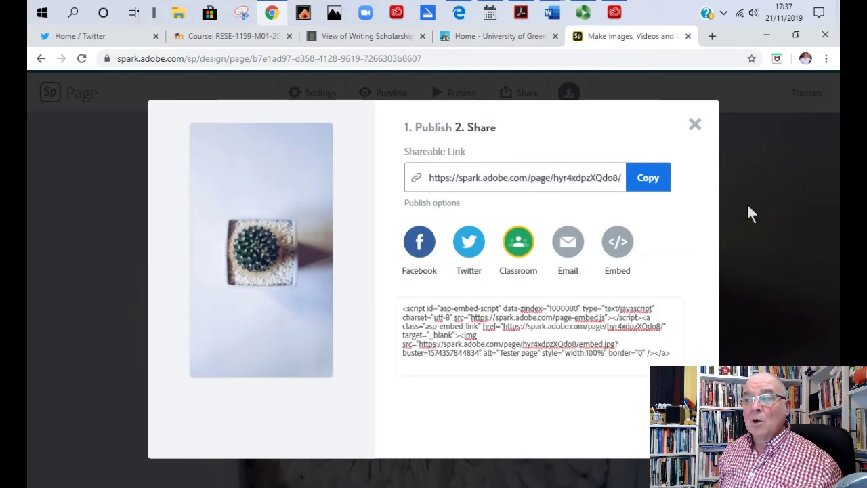
pyautogui.click(695, 124)
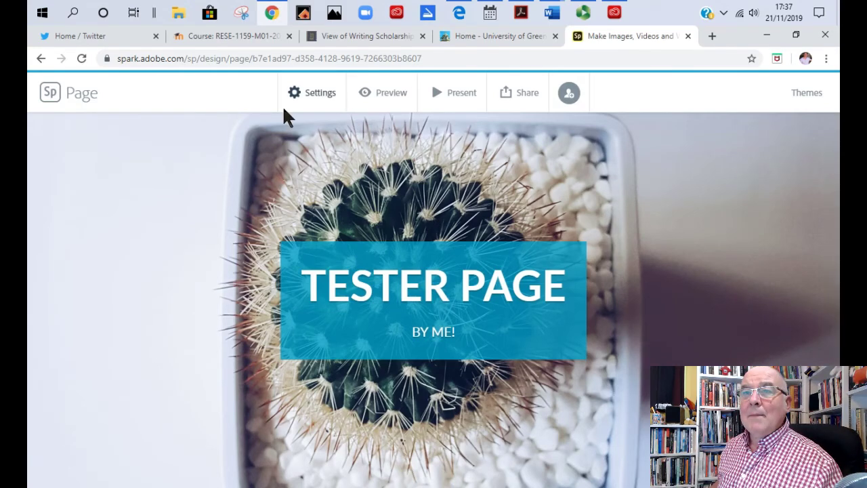
# - Delete the 'BY ME!' subtitle from the title block and return to the projects list
pyautogui.scroll(-1, 636, 216)
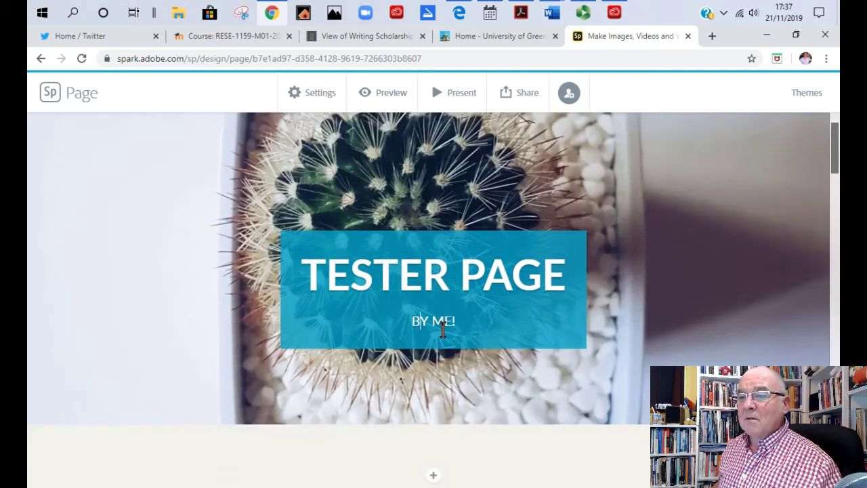
pyautogui.press('Delete')
pyautogui.press('Delete')
pyautogui.press('Delete')
pyautogui.press('Delete')
pyautogui.press('Delete')
pyautogui.press('Delete')
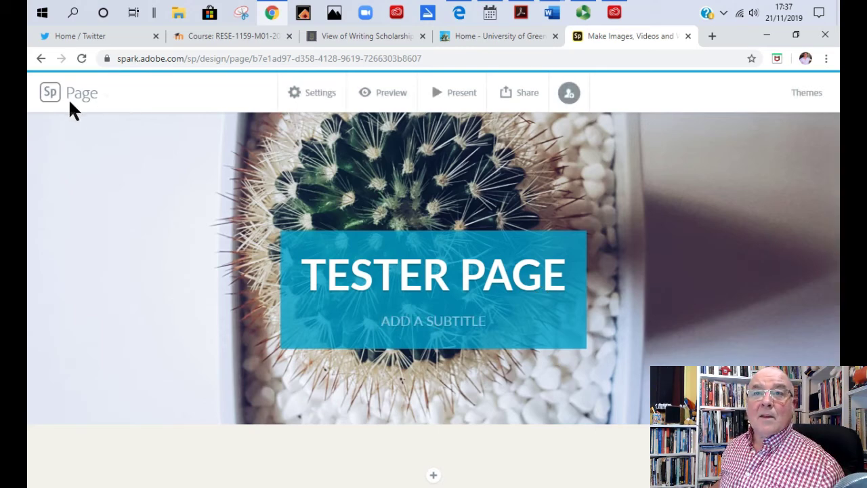
pyautogui.click(51, 96)
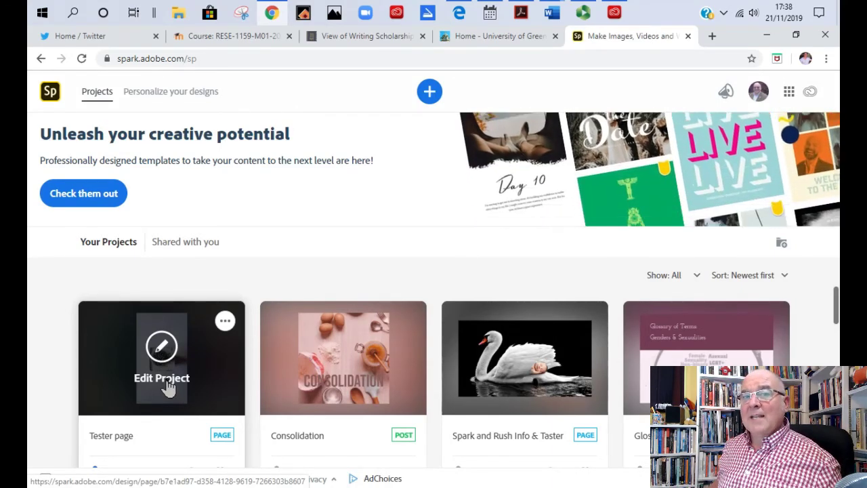
# - Reopen 'Tester page' and update its published link so it includes the latest edits
pyautogui.click(168, 386)
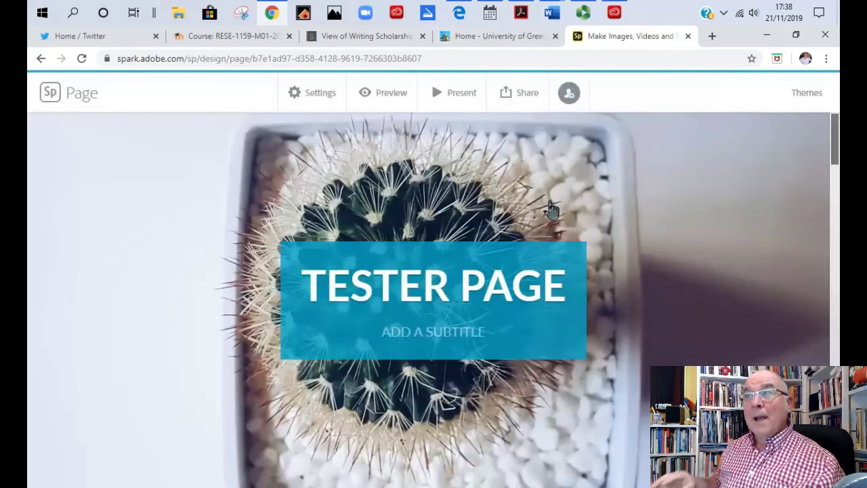
pyautogui.click(528, 99)
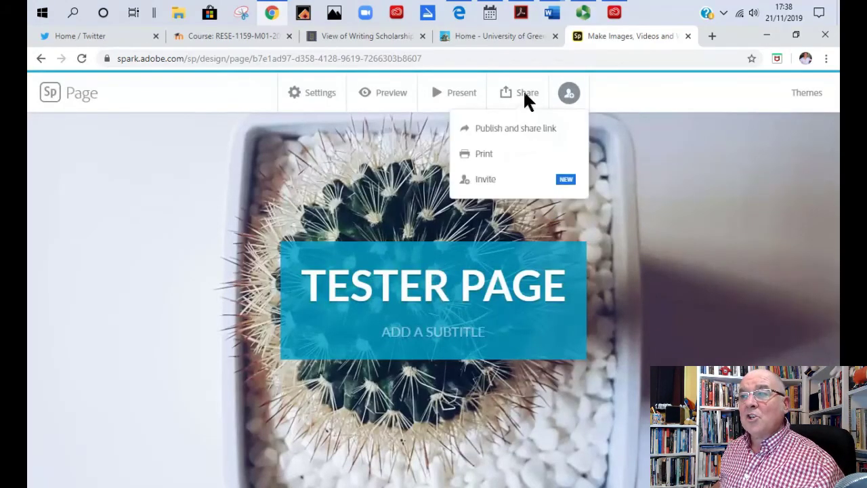
pyautogui.click(517, 130)
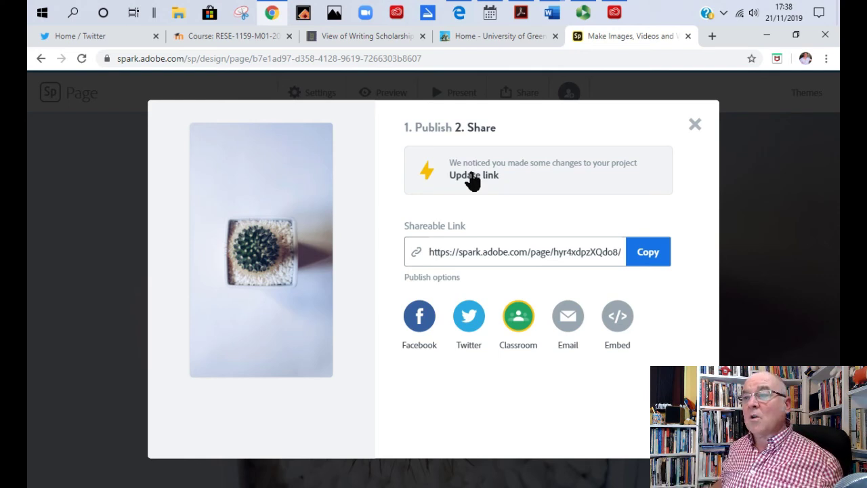
pyautogui.click(485, 175)
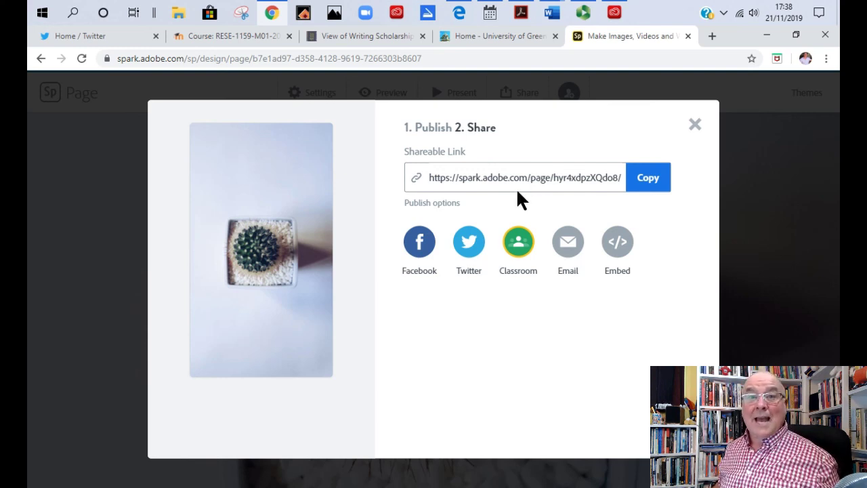
pyautogui.click(696, 126)
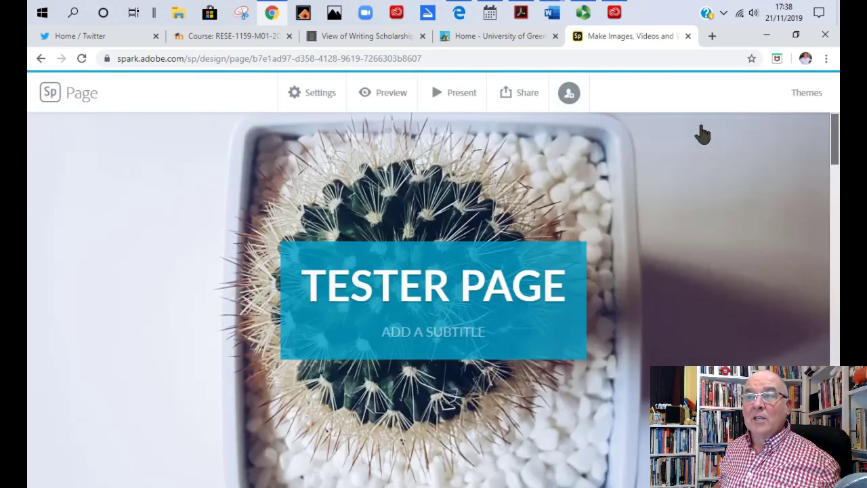